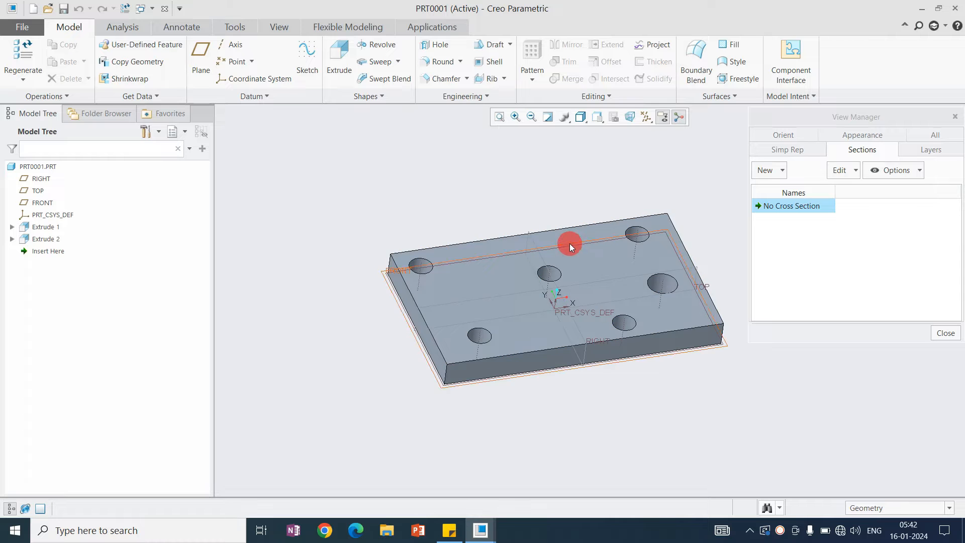
pyautogui.scroll(-2, 692, 301)
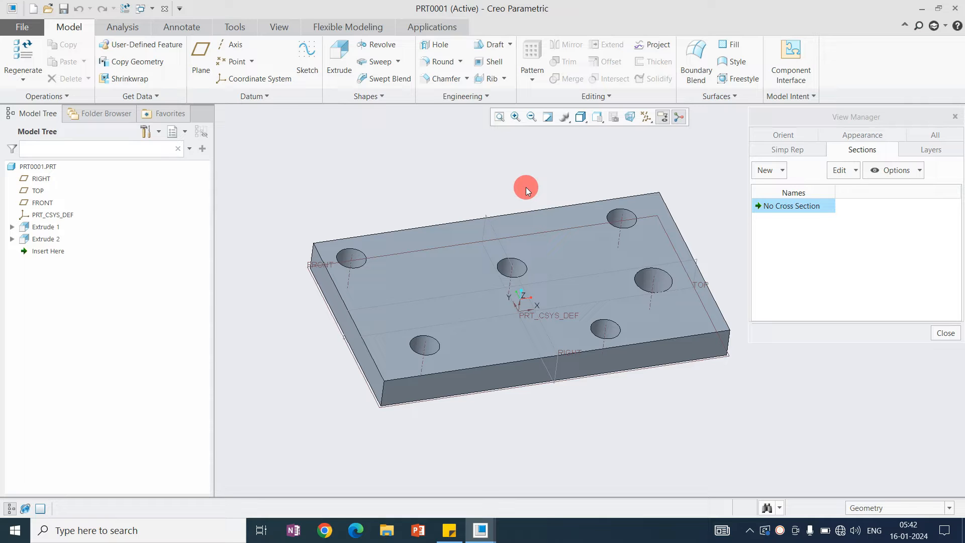
pyautogui.click(782, 171)
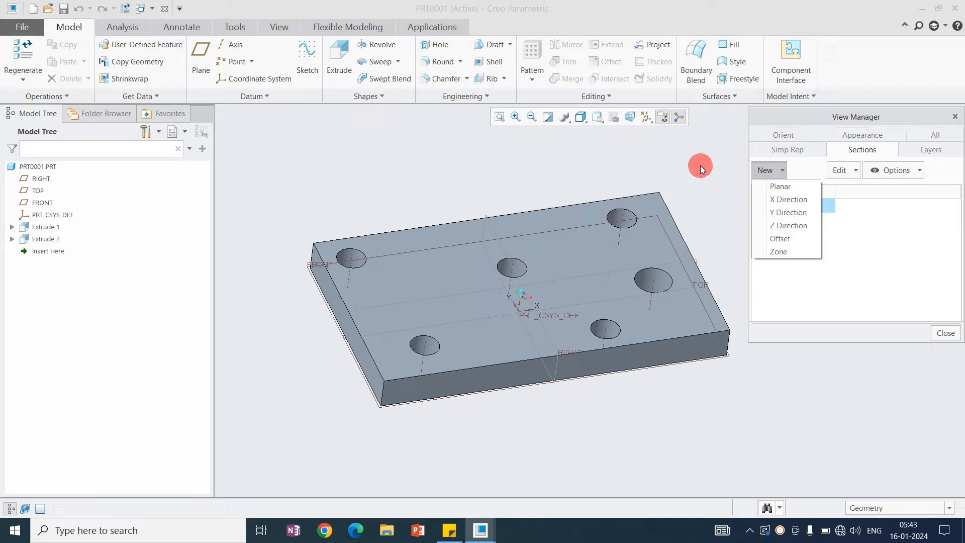
pyautogui.click(573, 174)
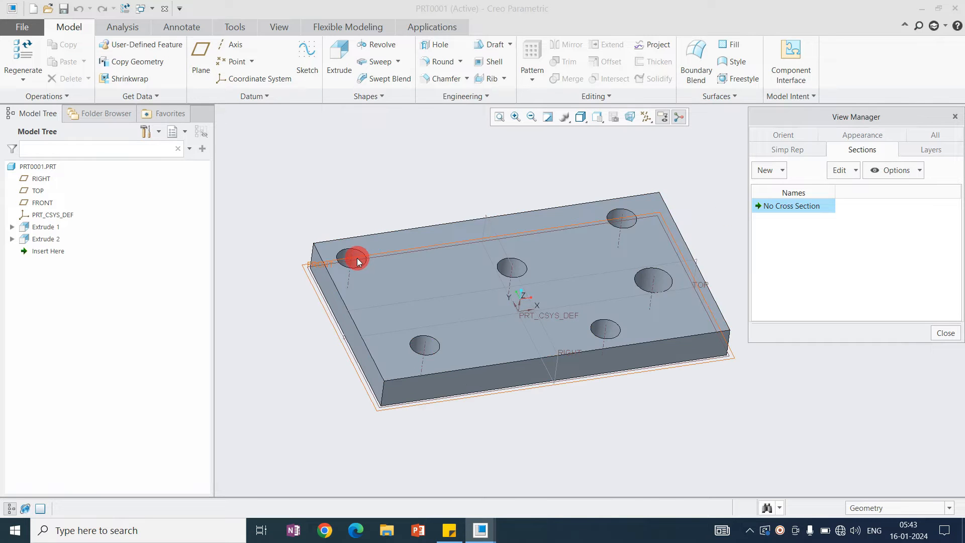
pyautogui.click(363, 186)
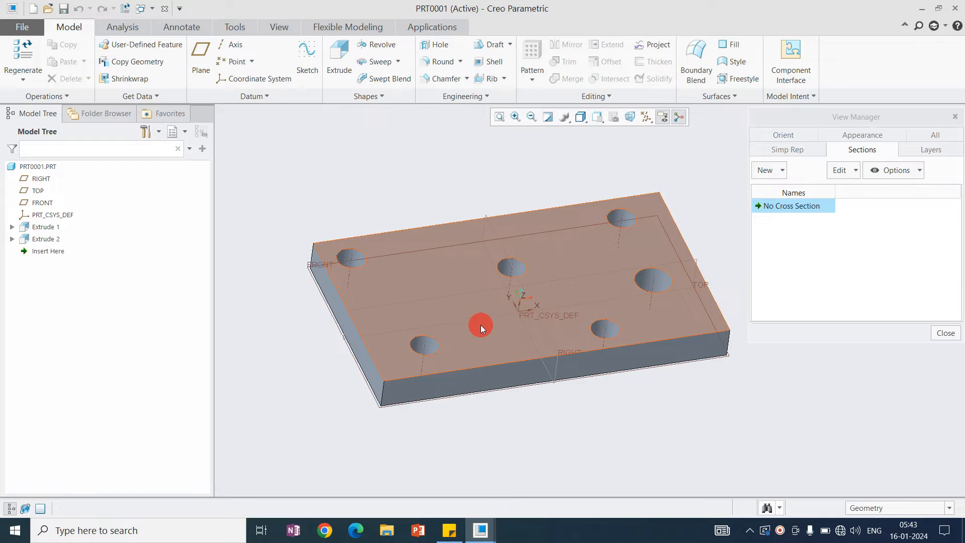
pyautogui.click(481, 529)
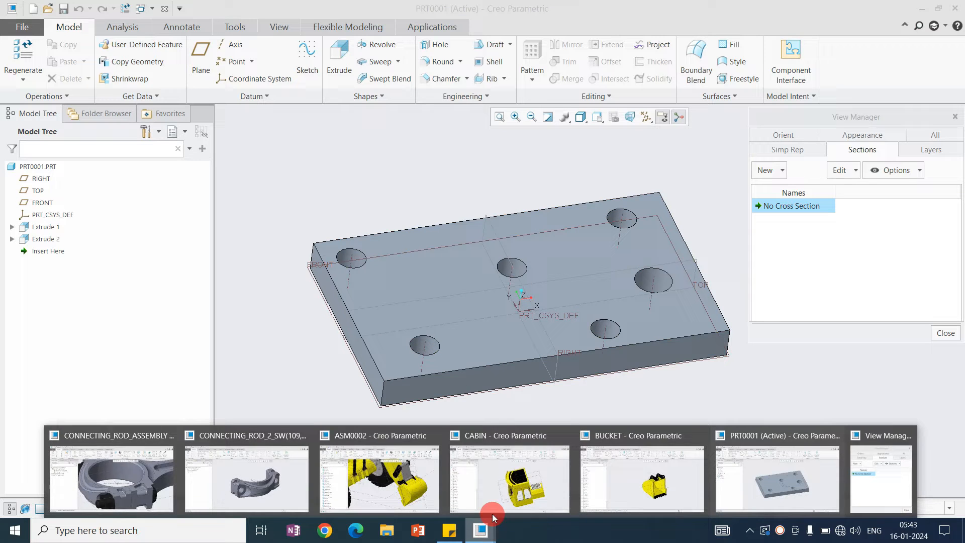
pyautogui.click(602, 393)
pyautogui.click(480, 528)
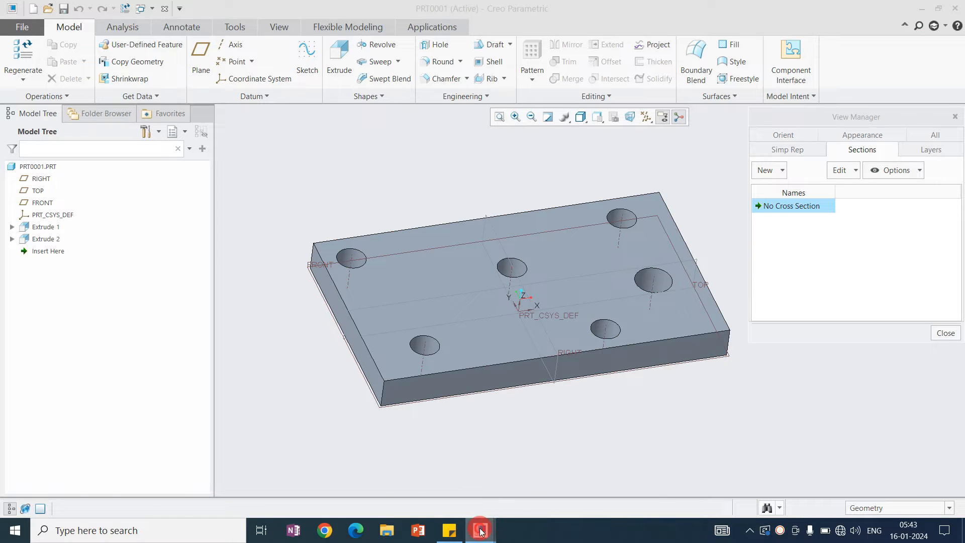
pyautogui.click(729, 387)
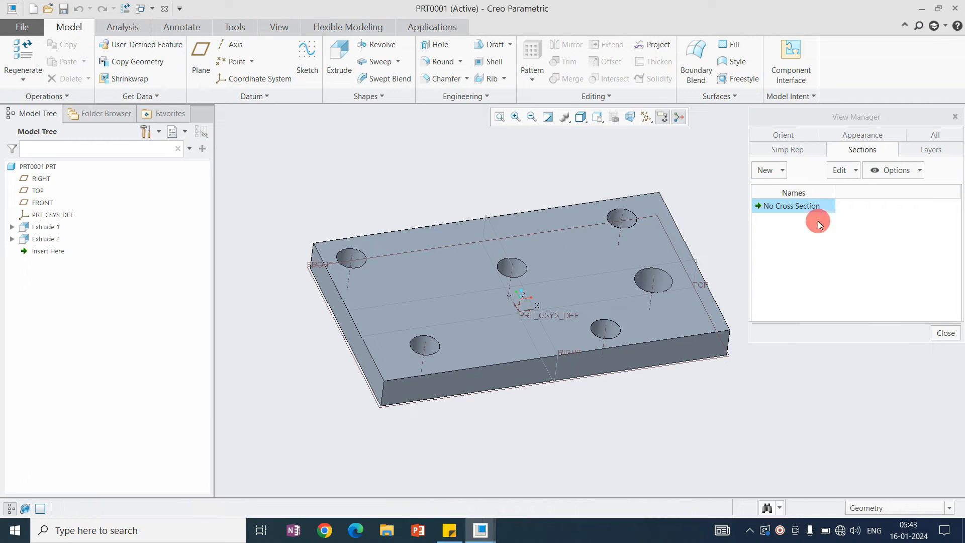
pyautogui.click(781, 172)
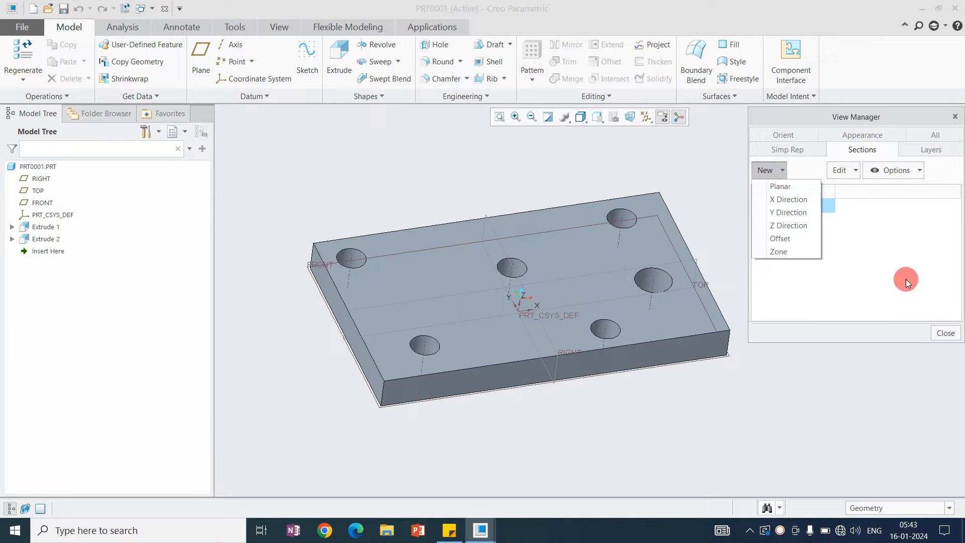
pyautogui.click(946, 333)
pyautogui.click(946, 333)
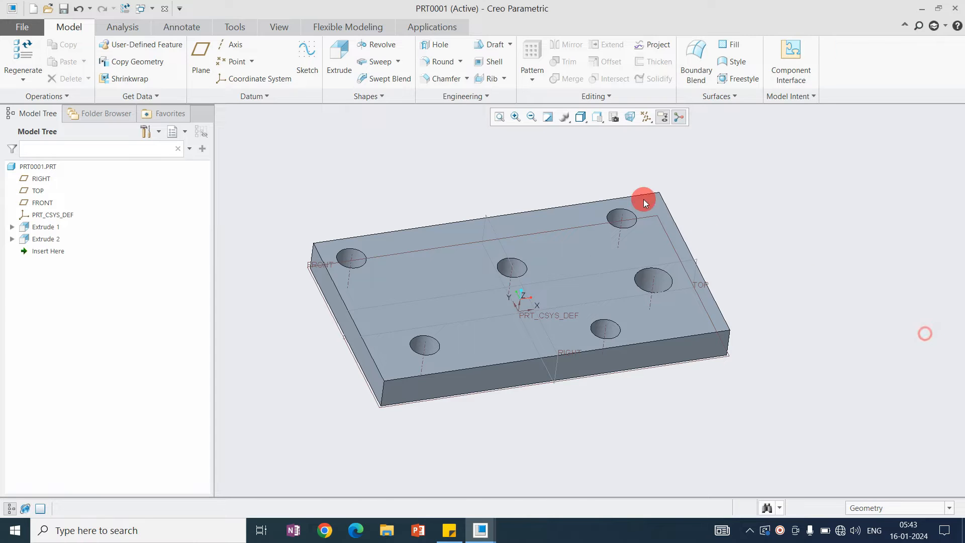
# Step: Create a new planar cross section in the View Manager and place it on the TOP datum plane
pyautogui.click(618, 121)
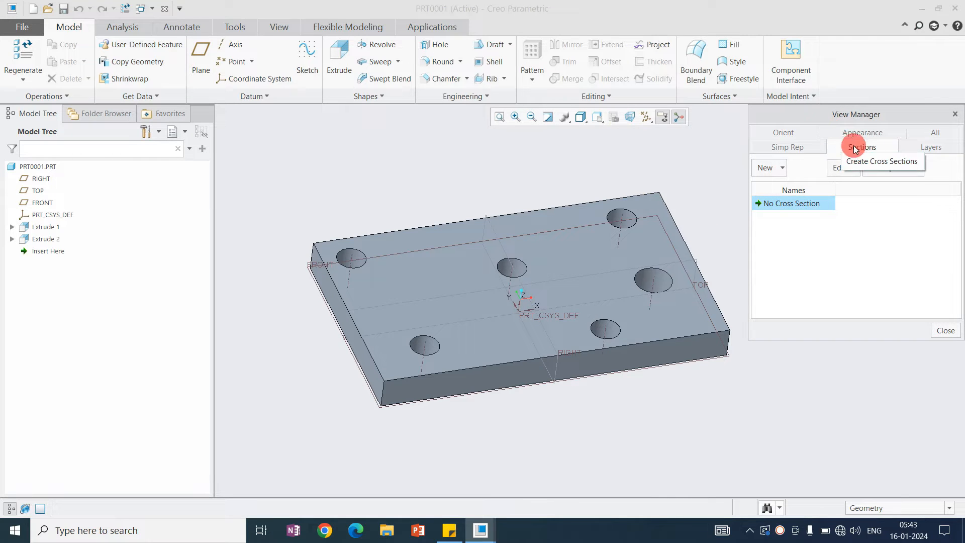
pyautogui.click(784, 169)
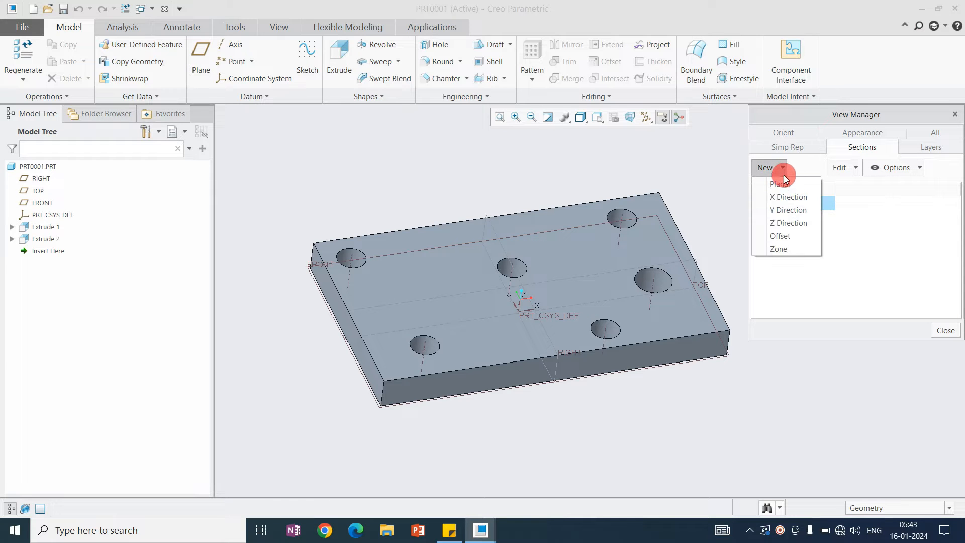
pyautogui.click(793, 184)
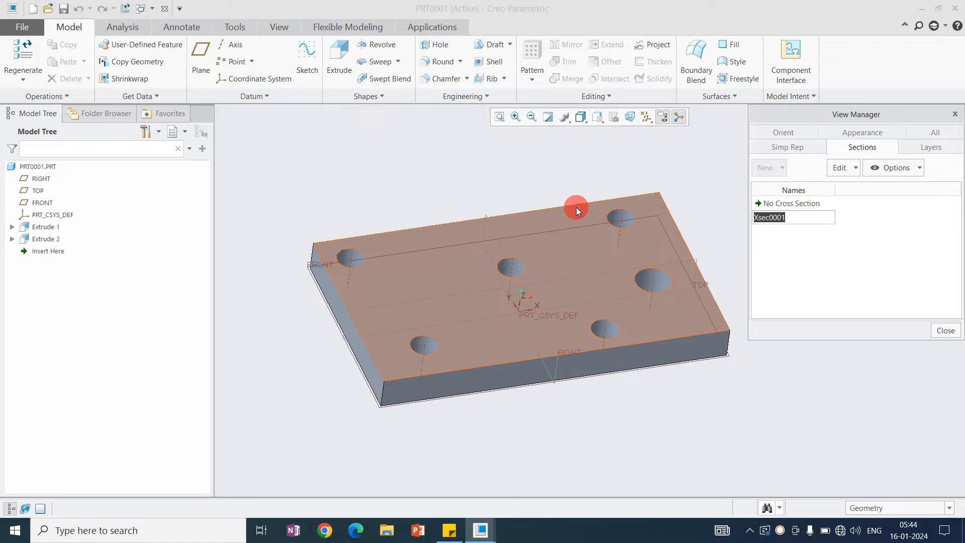
pyautogui.press('Return')
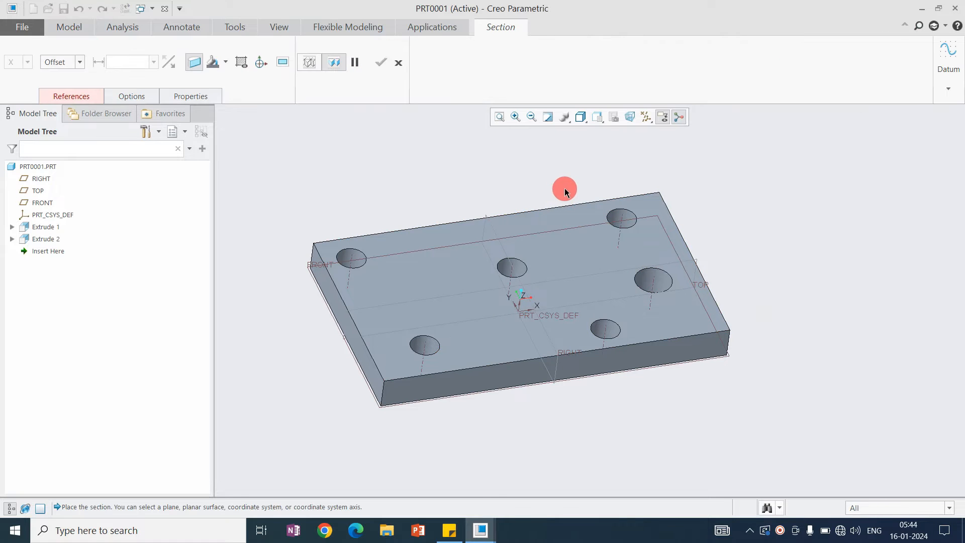
pyautogui.click(342, 306)
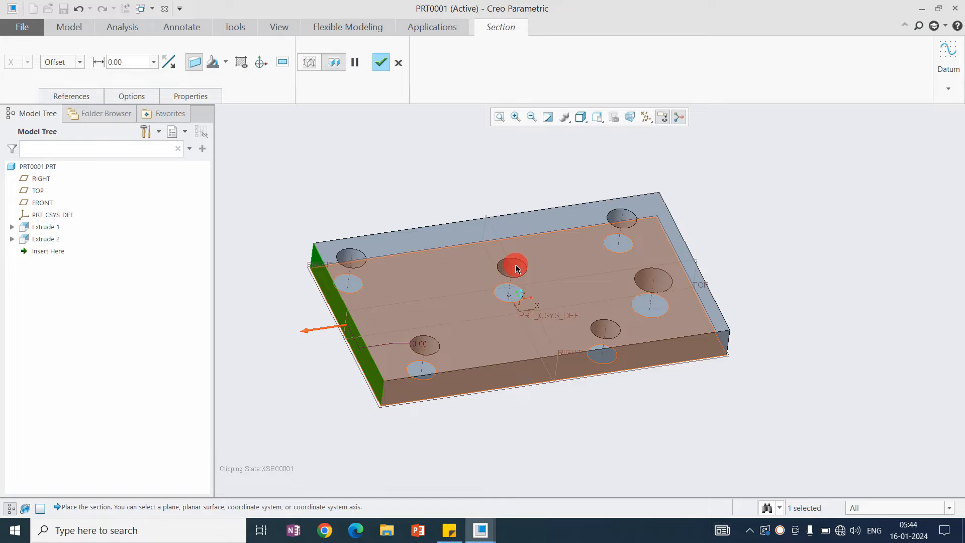
pyautogui.moveTo(359, 354); pyautogui.dragTo(376, 312)
pyautogui.click(375, 312)
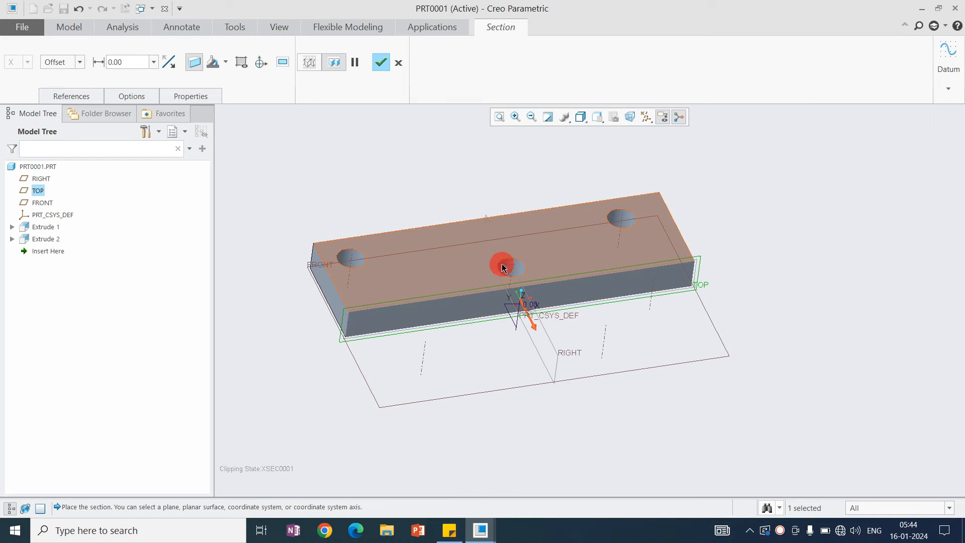
# Step: Shift the cutting plane from TOP so it cuts through the large hole, and accept the section
pyautogui.moveTo(530, 328)
pyautogui.mouseDown()
pyautogui.moveTo(536, 337)
pyautogui.moveTo(534, 328)
pyautogui.mouseUp()
pyautogui.middleClick(779, 265)
pyautogui.click(782, 290)
pyautogui.click(713, 370)
pyautogui.scroll(-3, 676, 294)
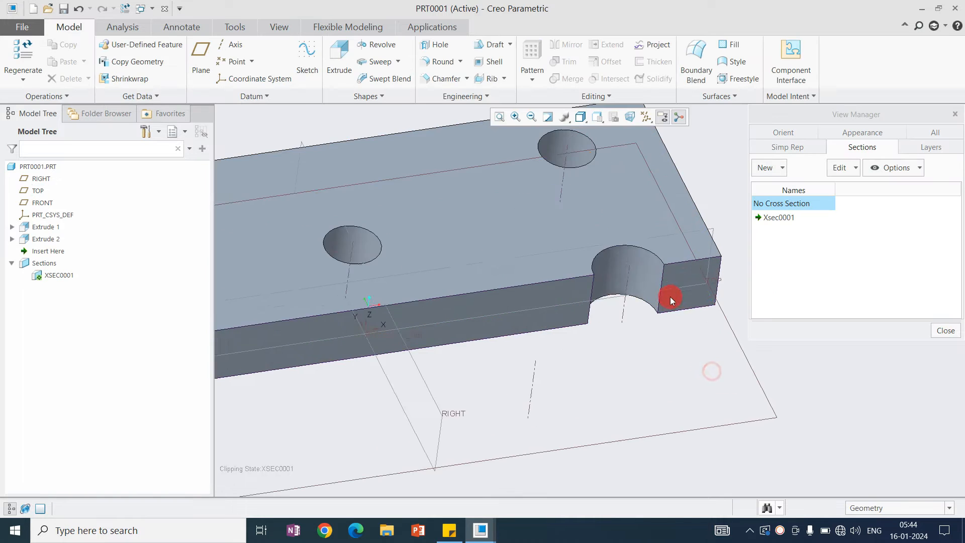
pyautogui.scroll(2, 664, 287)
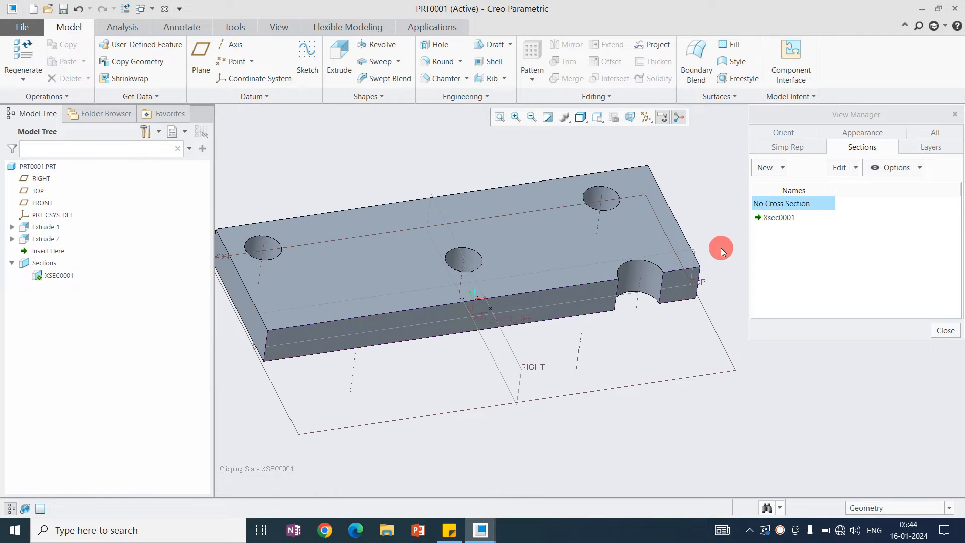
# Step: Create a second planar cross section with its default name and place it on the TOP datum plane
pyautogui.click(767, 170)
pyautogui.click(779, 185)
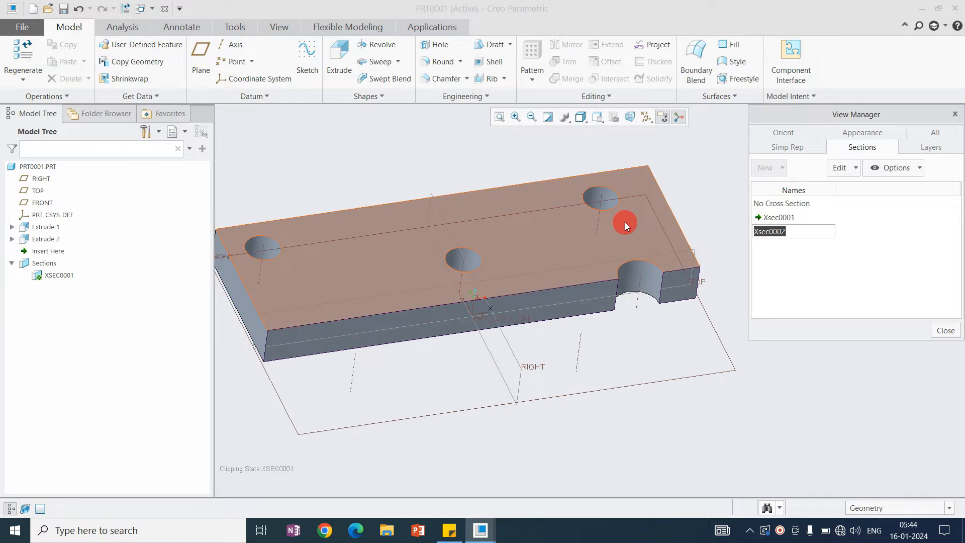
pyautogui.scroll(2, 609, 267)
pyautogui.scroll(-1, 520, 268)
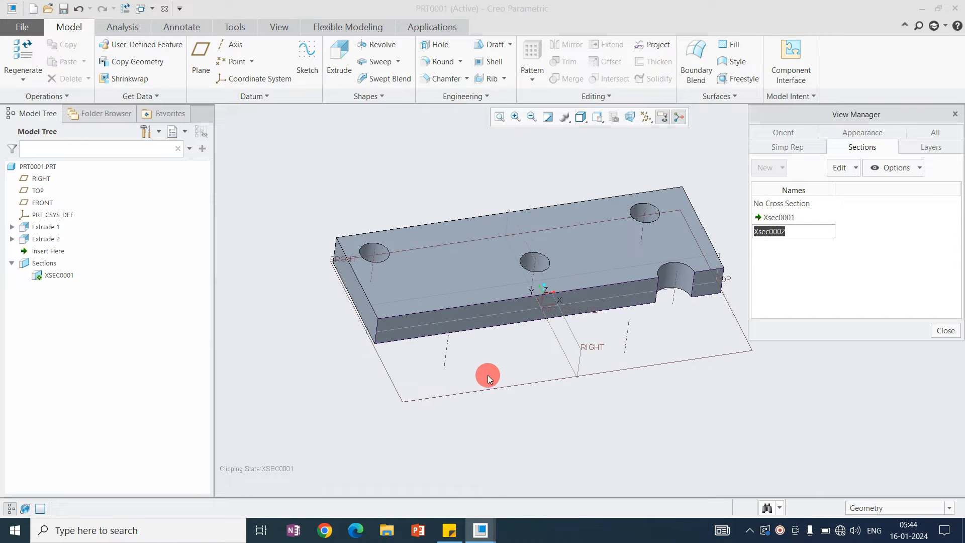
pyautogui.click(538, 384)
pyautogui.moveTo(557, 335); pyautogui.dragTo(469, 270, button='middle')
pyautogui.press('Return')
pyautogui.moveTo(513, 313); pyautogui.dragTo(527, 249)
pyautogui.click(660, 289)
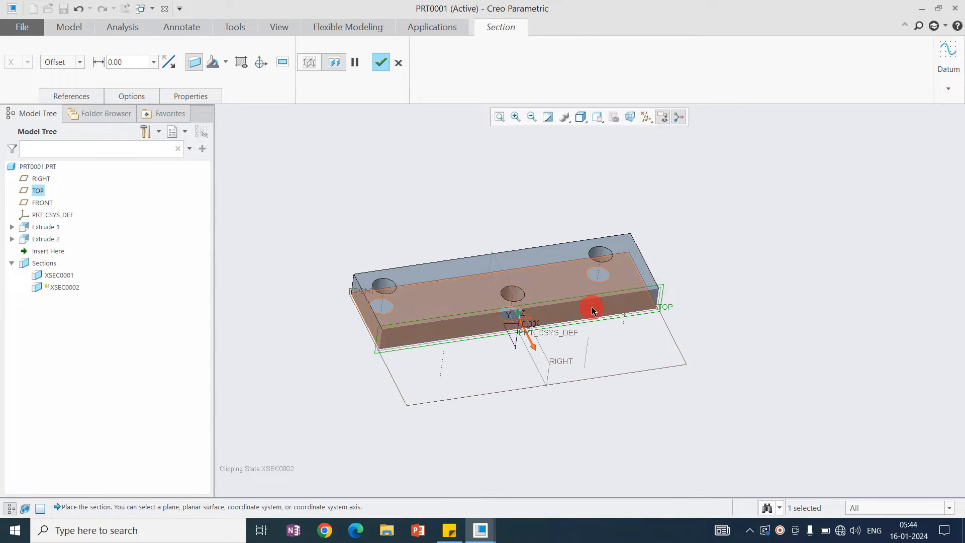
# Step: Offset the second section plane so it cuts through the two rear corner holes, and accept it
pyautogui.moveTo(528, 330); pyautogui.dragTo(521, 295)
pyautogui.middleClick(493, 224)
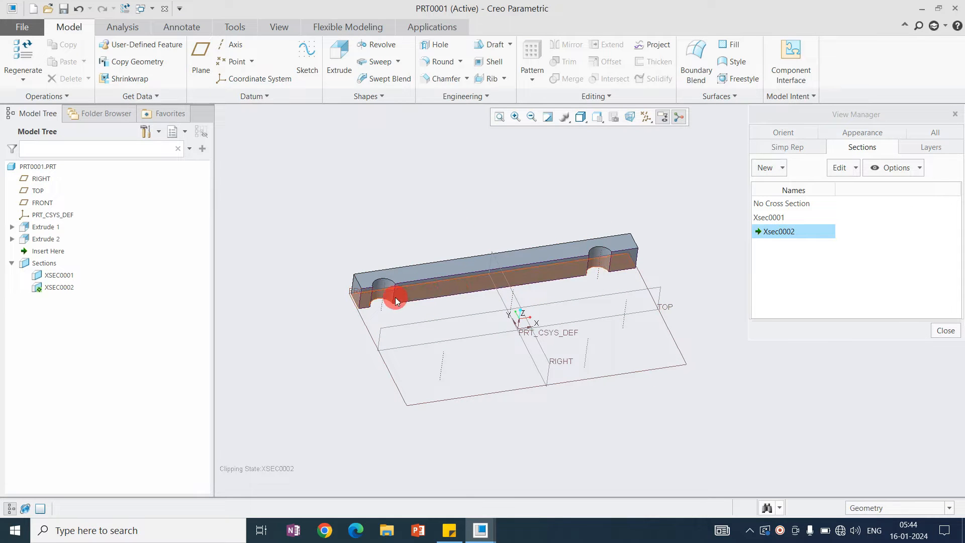
pyautogui.scroll(3, 353, 295)
pyautogui.scroll(-1, 584, 239)
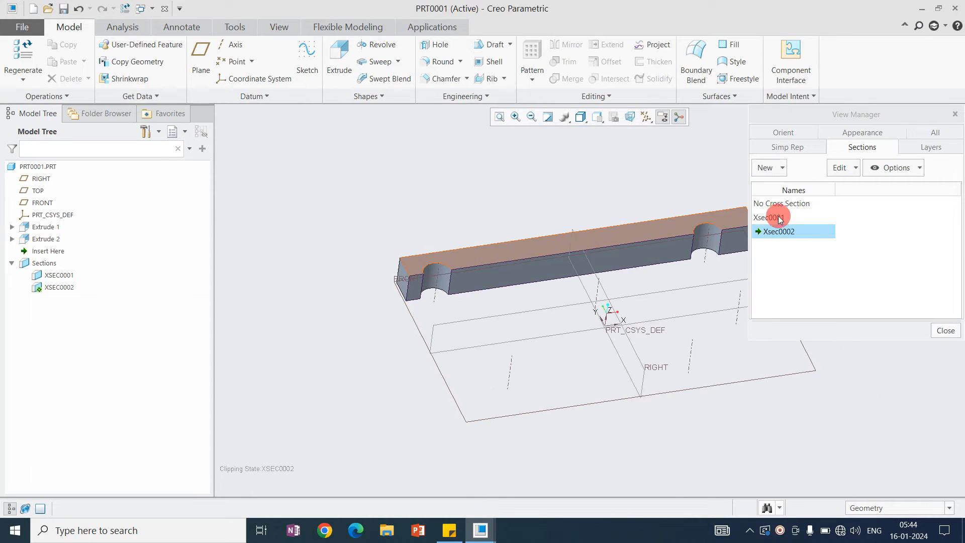
# Step: Create an X Direction cross section and offset its plane about 183.90 from the coordinate system toward the plate's short end
pyautogui.click(785, 168)
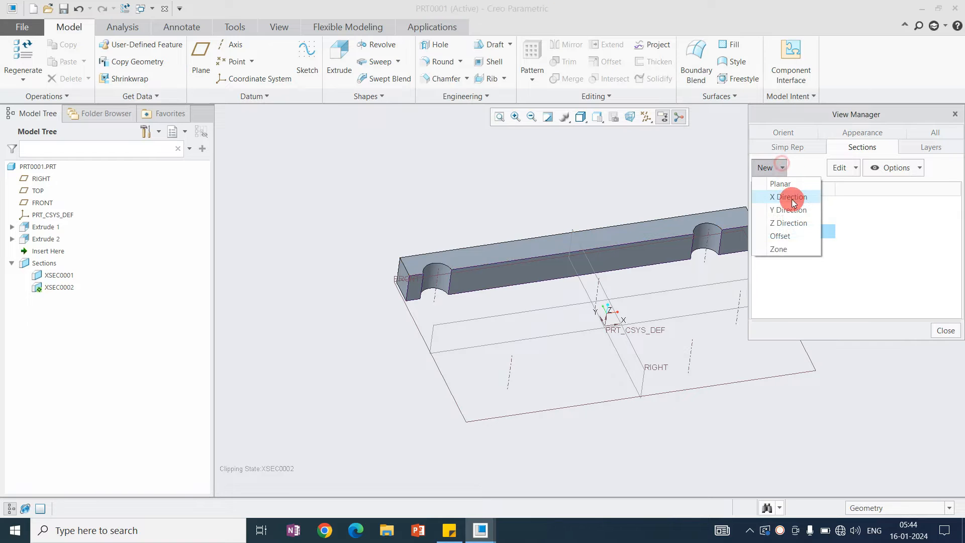
pyautogui.click(787, 190)
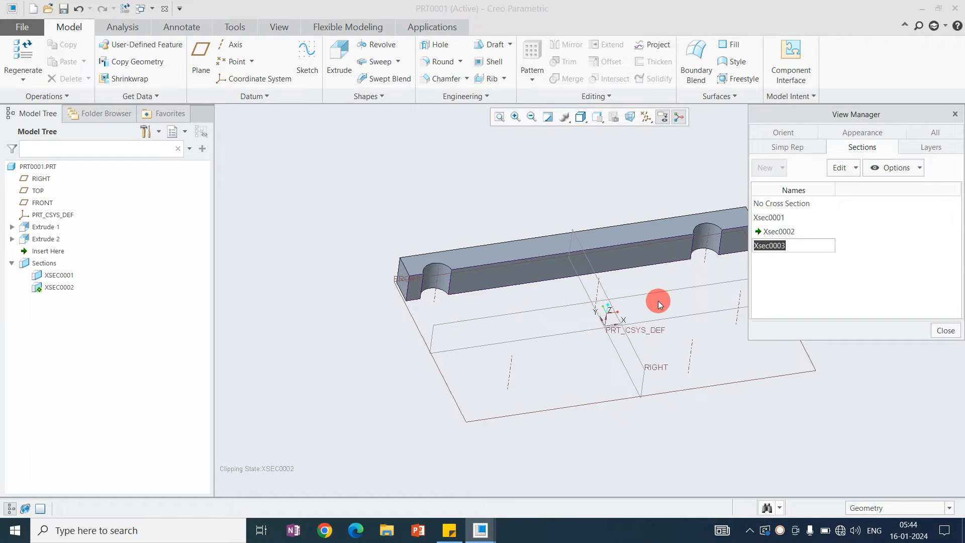
pyautogui.press('Return')
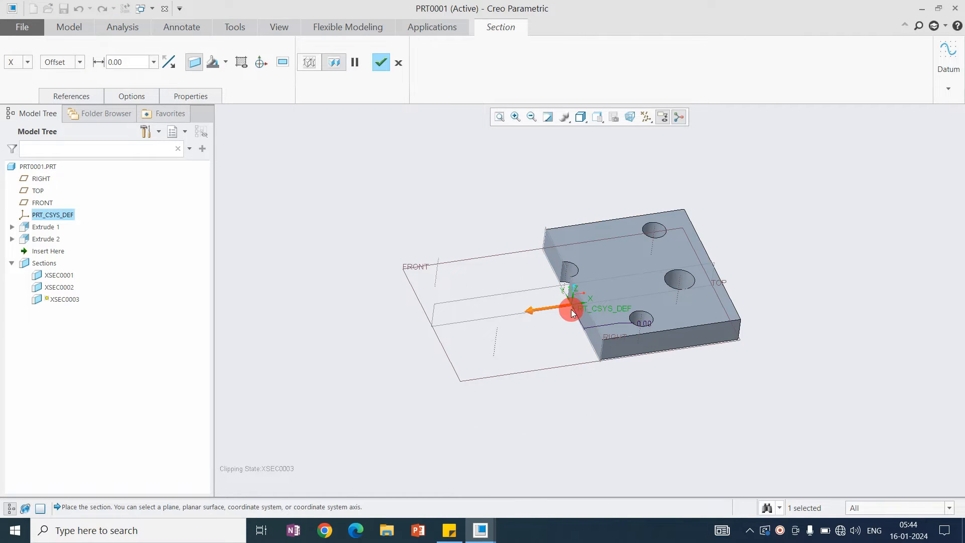
pyautogui.scroll(2, 574, 314)
pyautogui.moveTo(569, 307)
pyautogui.mouseDown(button='middle')
pyautogui.moveTo(577, 292)
pyautogui.moveTo(571, 315)
pyautogui.mouseUp(button='middle')
pyautogui.moveTo(571, 317); pyautogui.dragTo(431, 328)
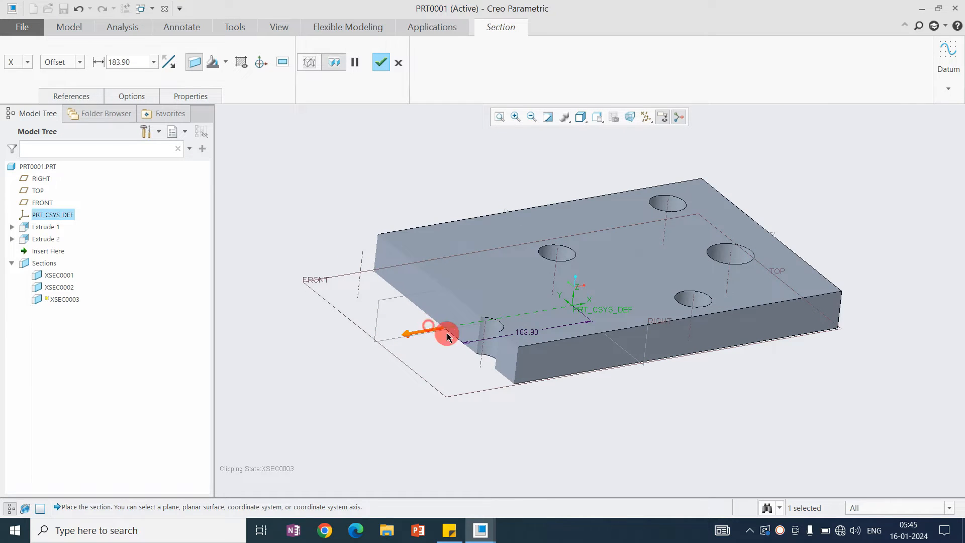
# Step: Set the X Direction section's offset to 180 and show the hatching pattern on the cut face
pyautogui.doubleClick(126, 62)
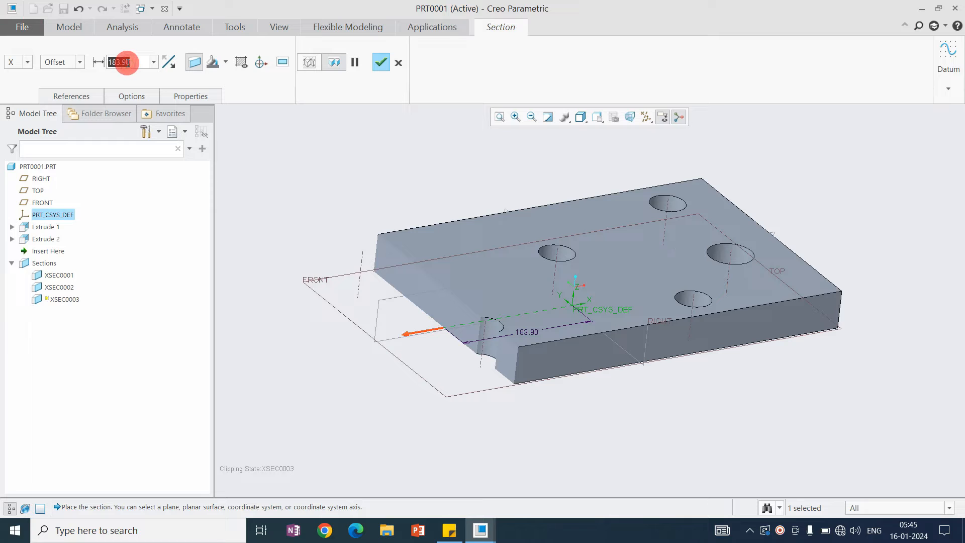
pyautogui.write('180')
pyautogui.press('Return')
pyautogui.moveTo(509, 263); pyautogui.dragTo(478, 276, button='middle')
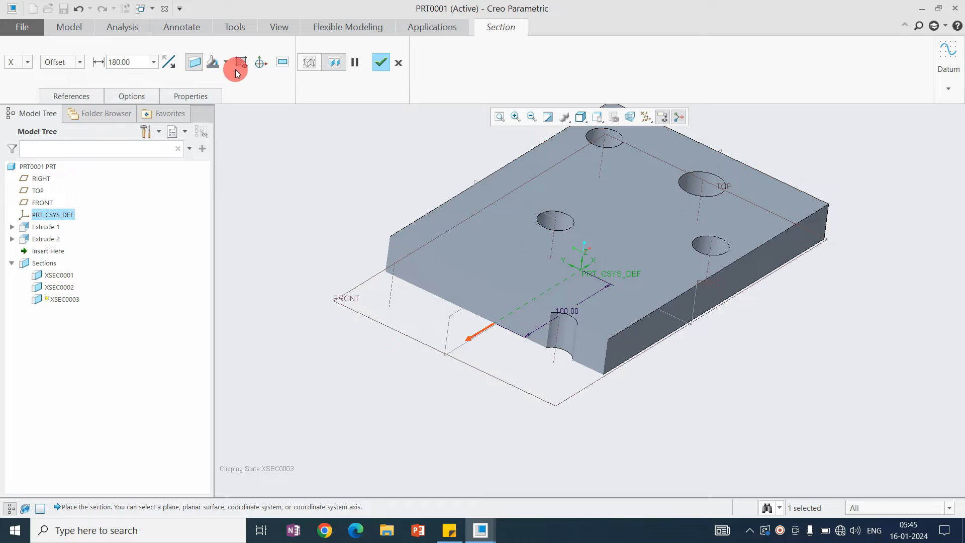
pyautogui.click(242, 64)
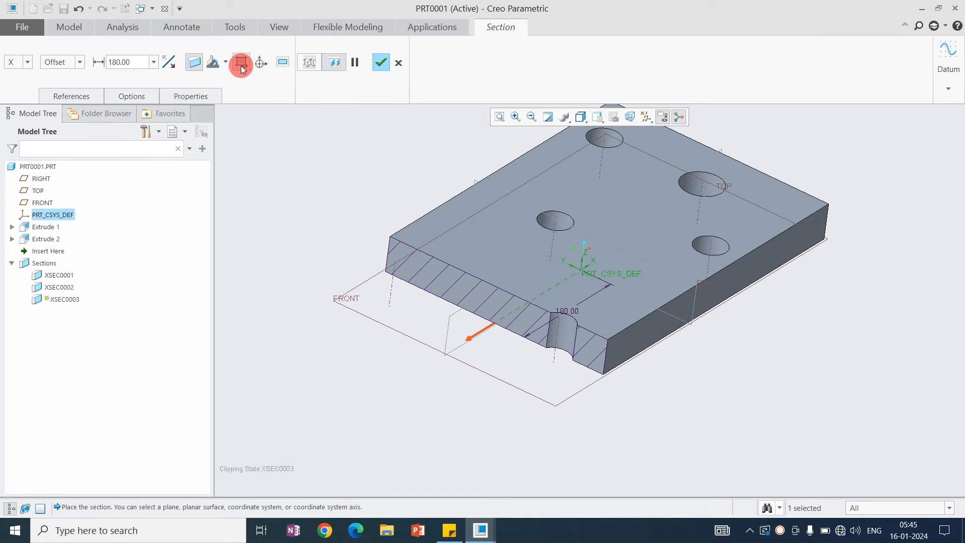
# Step: Flip the section's clipping direction and flip it back
pyautogui.click(169, 62)
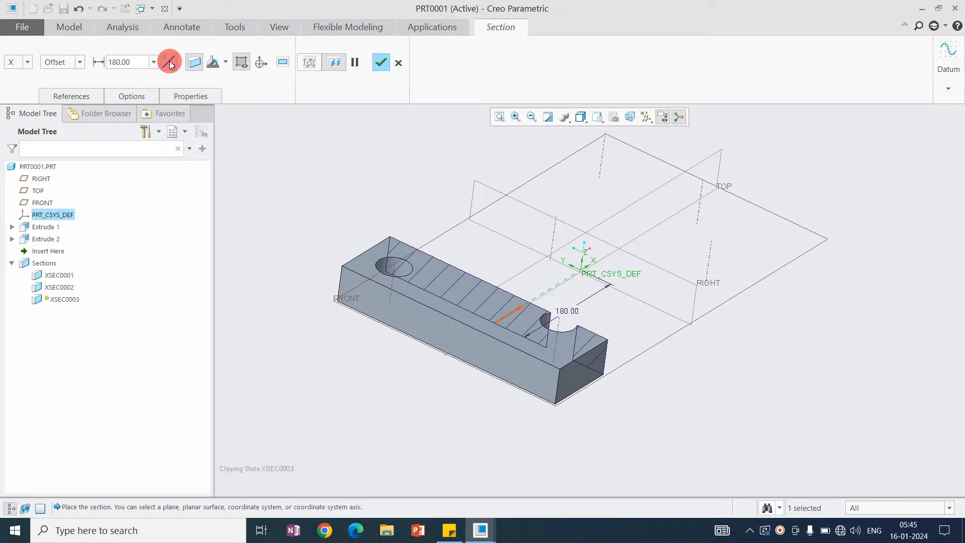
pyautogui.click(170, 61)
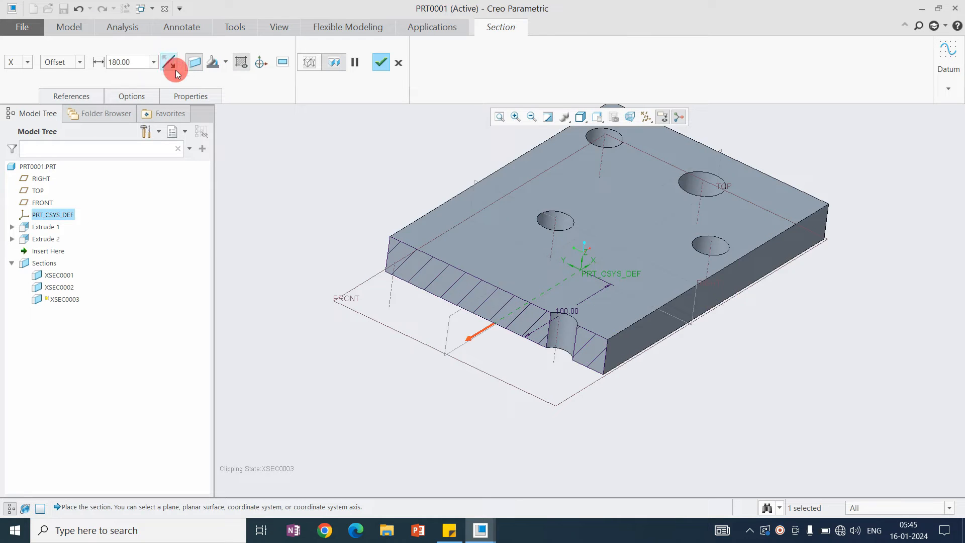
# Step: Try rotating the section plane 60 degrees about the vertical axis with free positioning, and turn free positioning off again
pyautogui.click(262, 63)
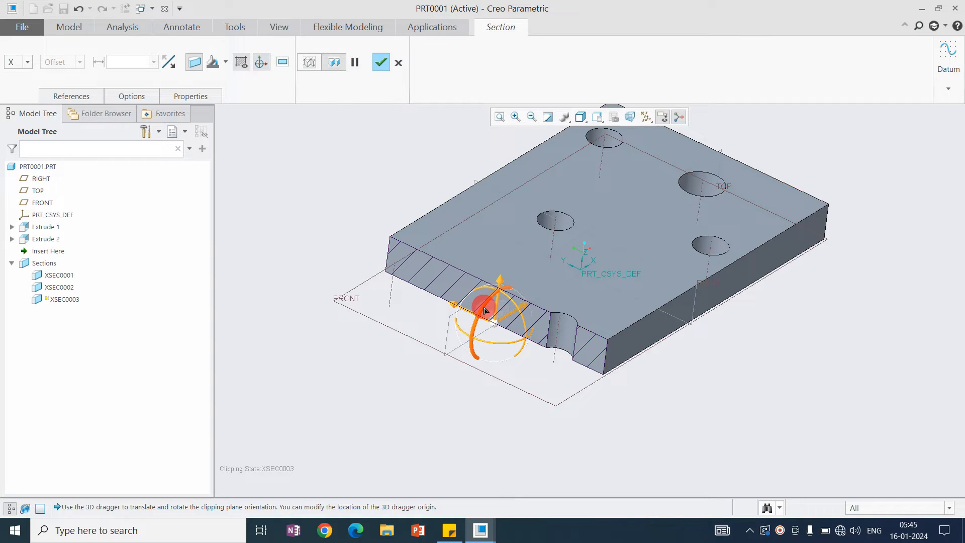
pyautogui.moveTo(519, 315); pyautogui.dragTo(489, 323)
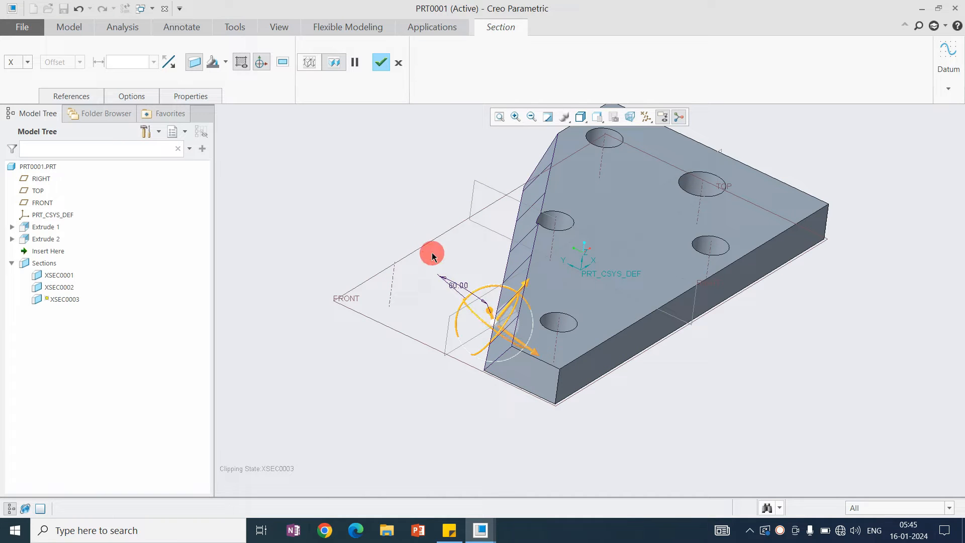
pyautogui.click(262, 63)
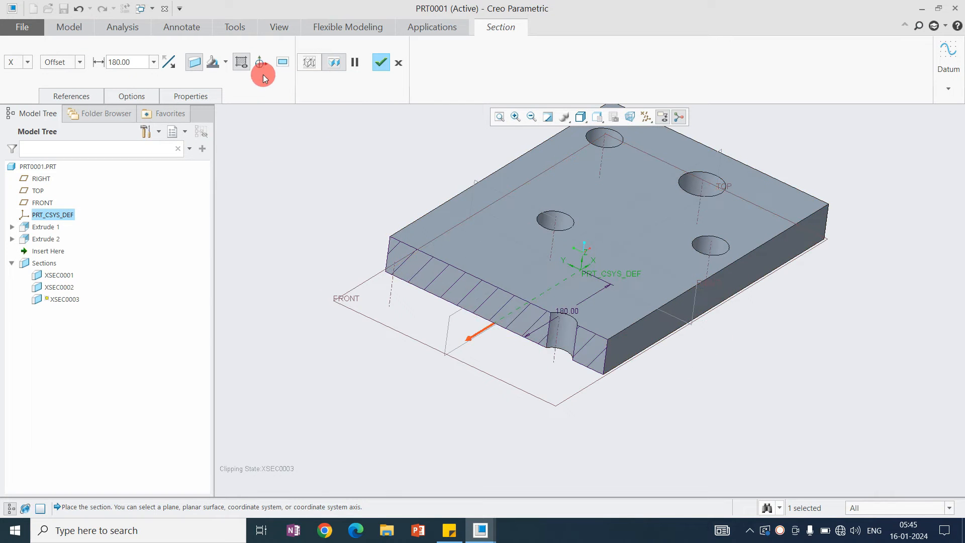
# Step: Enable free positioning for the section plane and tilt it about 30 degrees from vertical
pyautogui.click(266, 64)
pyautogui.moveTo(491, 293)
pyautogui.mouseDown()
pyautogui.moveTo(545, 266)
pyautogui.moveTo(508, 274)
pyautogui.mouseUp()
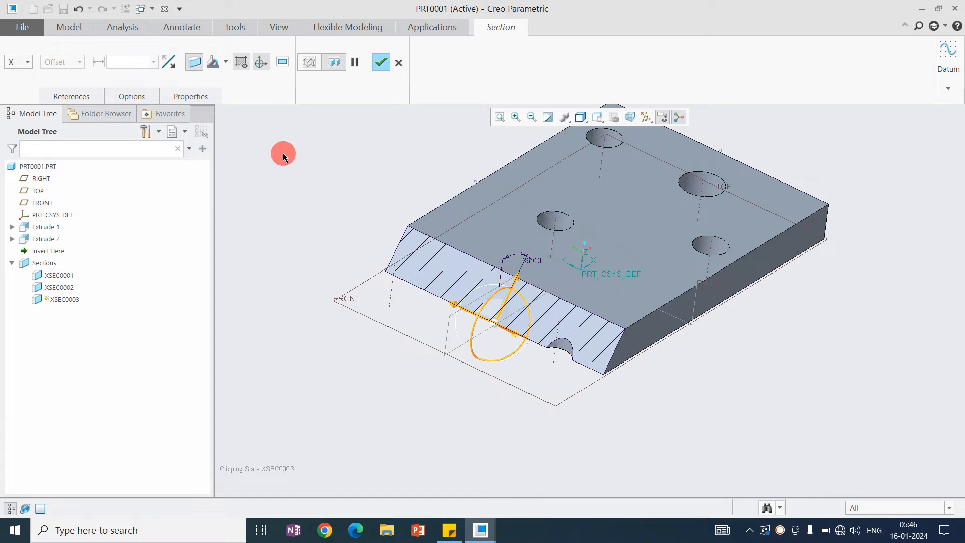
# Step: Turn off free positioning and try yellow and the default color on the cut face before setting it back to the model color
pyautogui.click(262, 64)
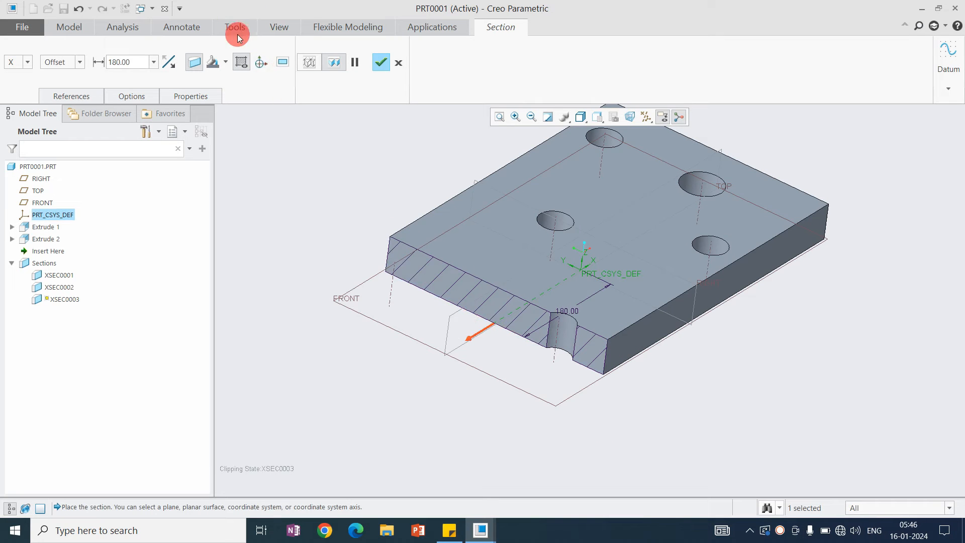
pyautogui.click(226, 62)
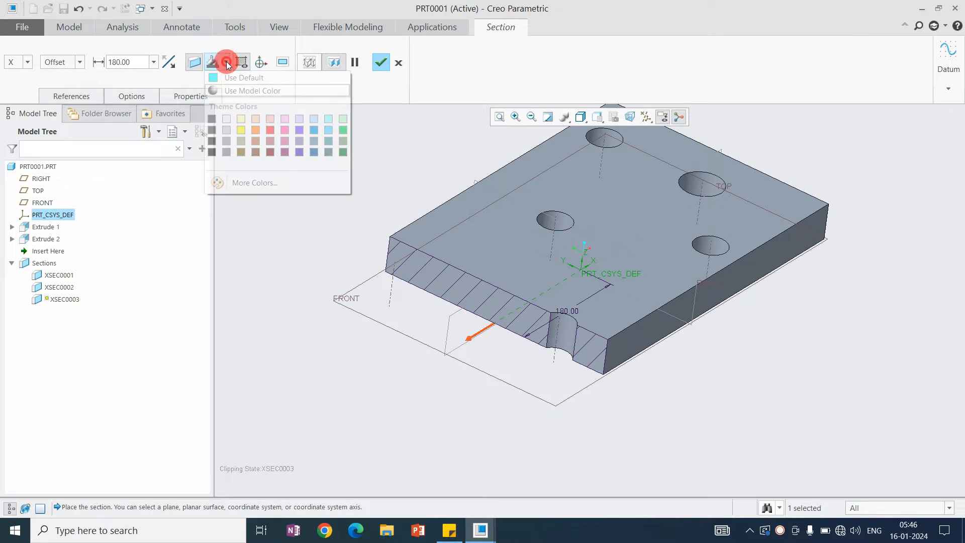
pyautogui.click(239, 131)
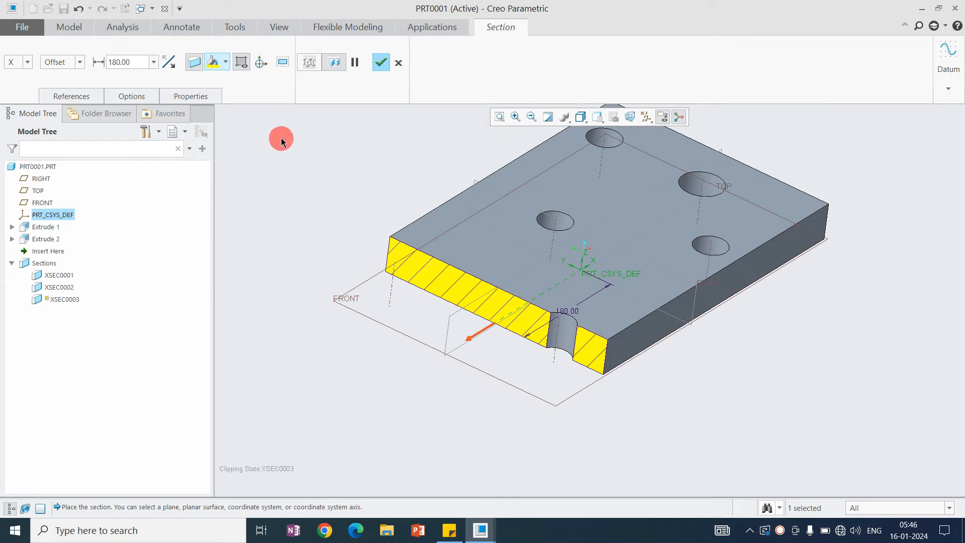
pyautogui.click(224, 56)
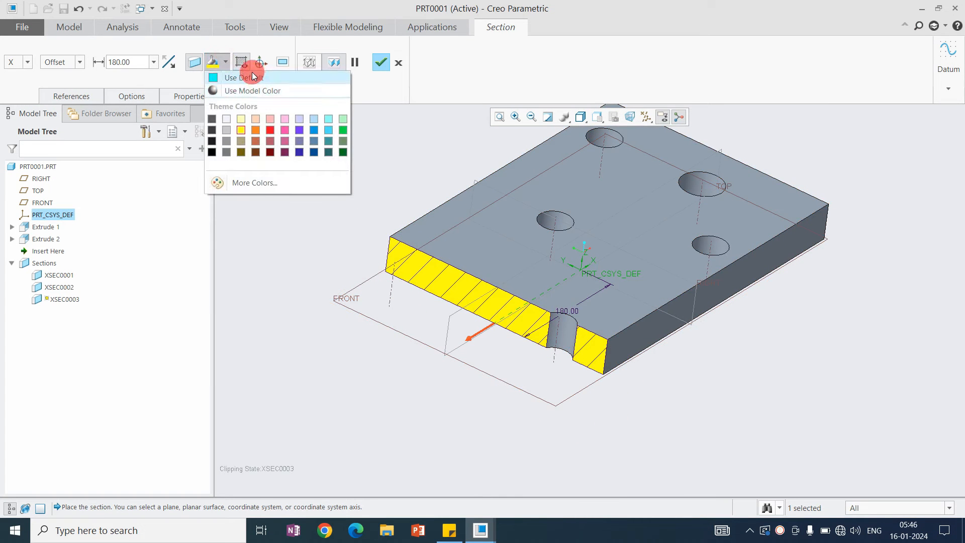
pyautogui.click(246, 78)
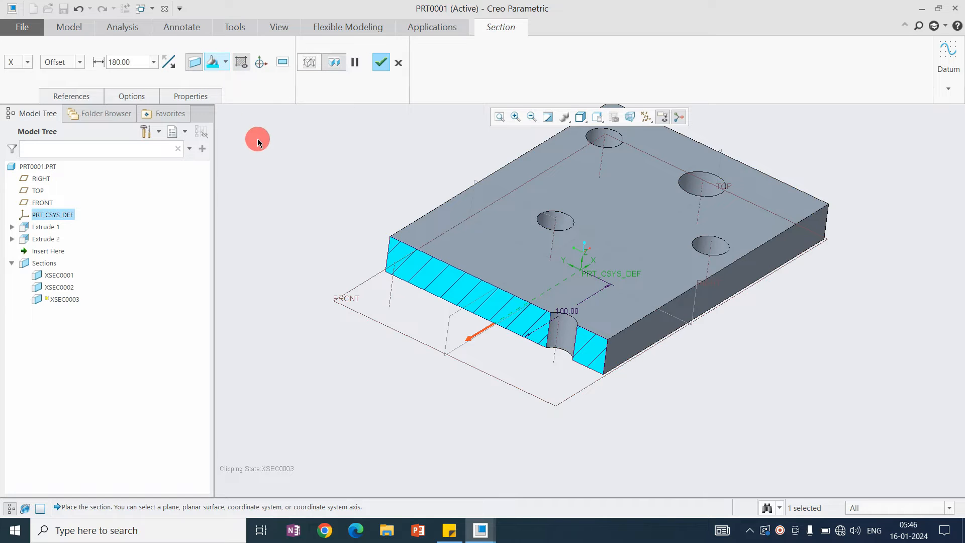
pyautogui.click(227, 62)
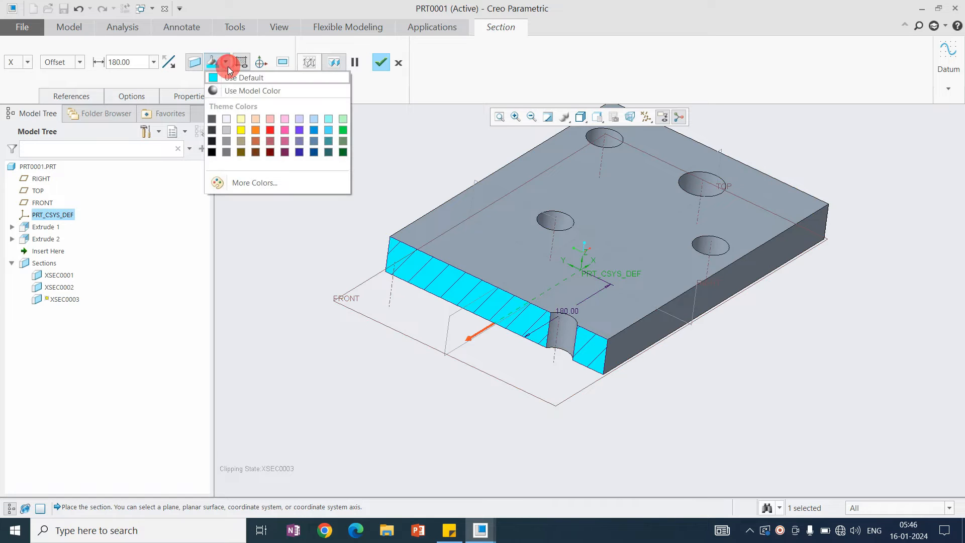
pyautogui.click(247, 91)
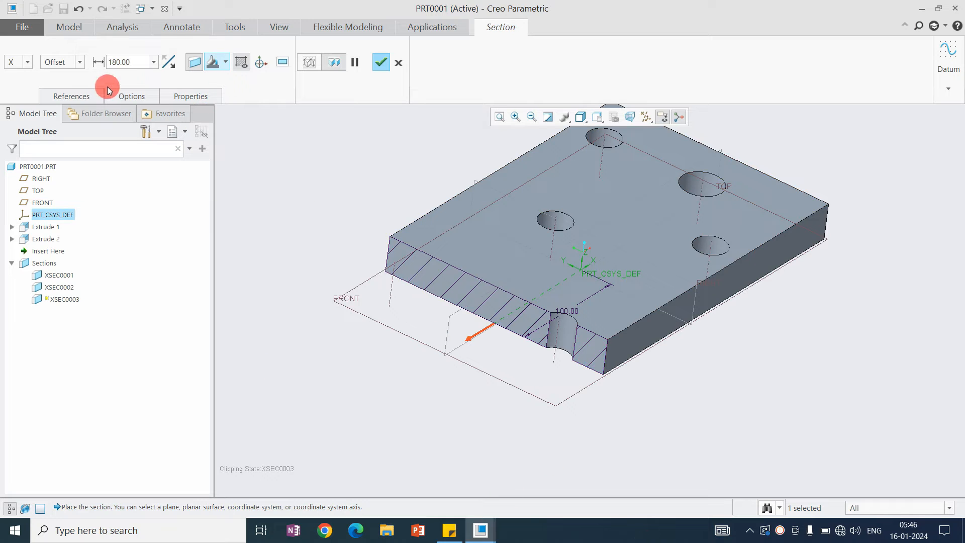
# Step: Show the section reference, switch the section direction to Y and move the plane to an offset of about 107.3
pyautogui.click(73, 93)
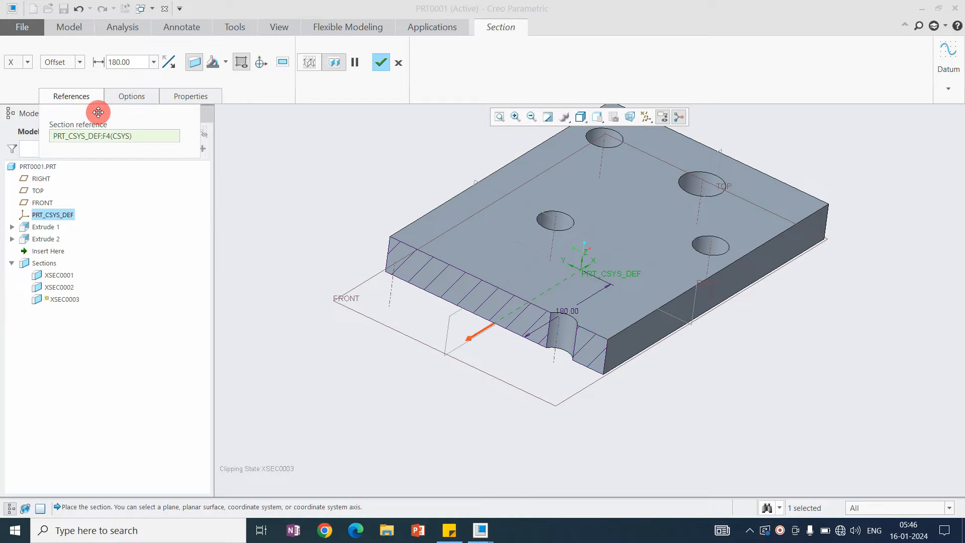
pyautogui.click(27, 64)
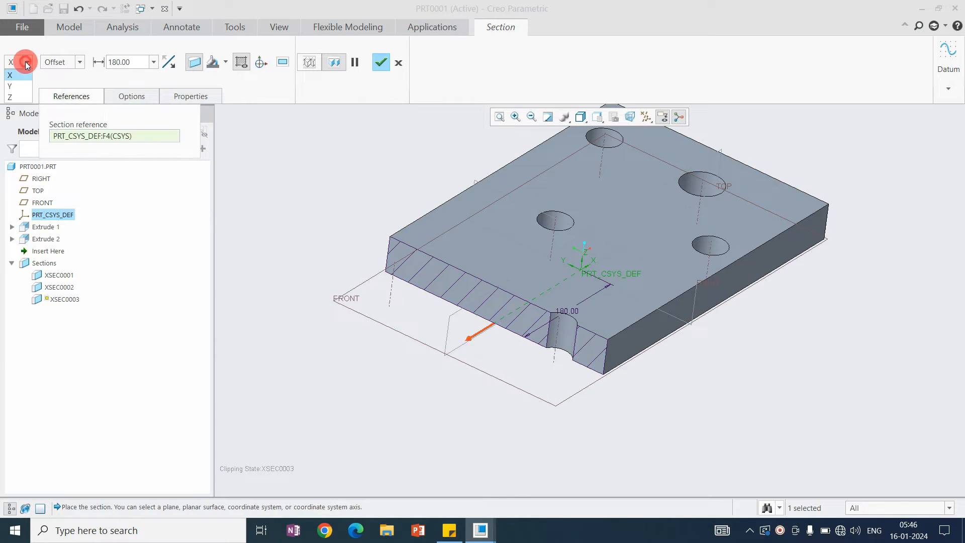
pyautogui.click(21, 89)
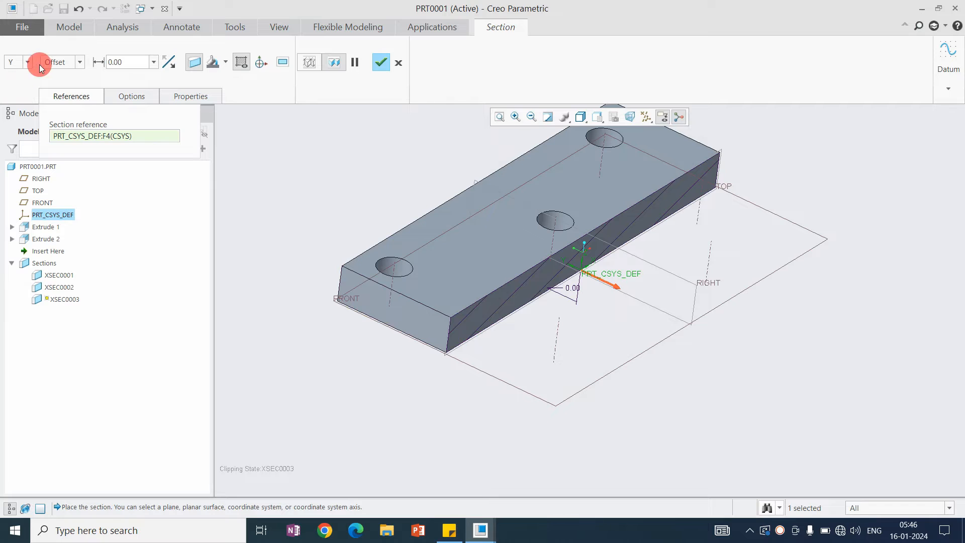
pyautogui.moveTo(573, 291); pyautogui.dragTo(673, 330)
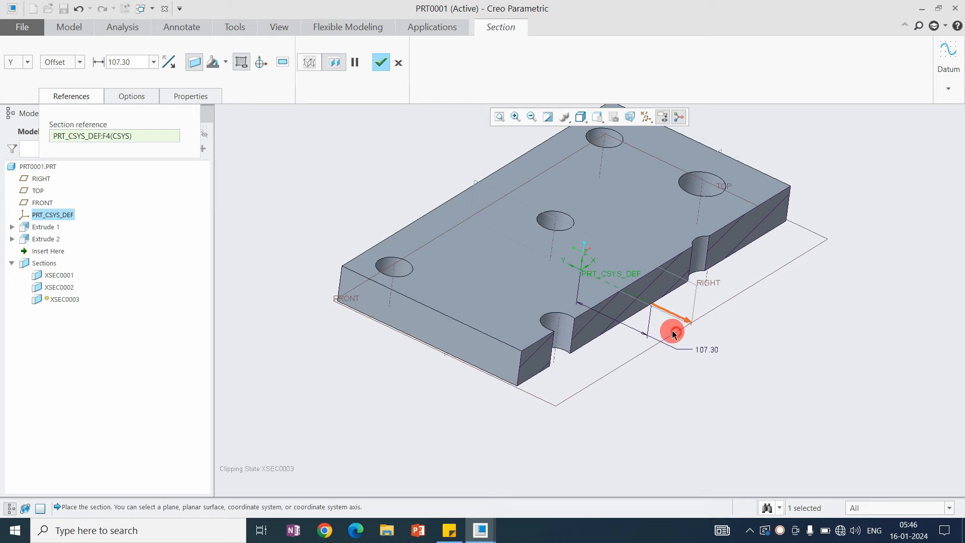
# Step: Try the Z direction with the section plane offset about 24.9, and change the placement to Through
pyautogui.click(29, 61)
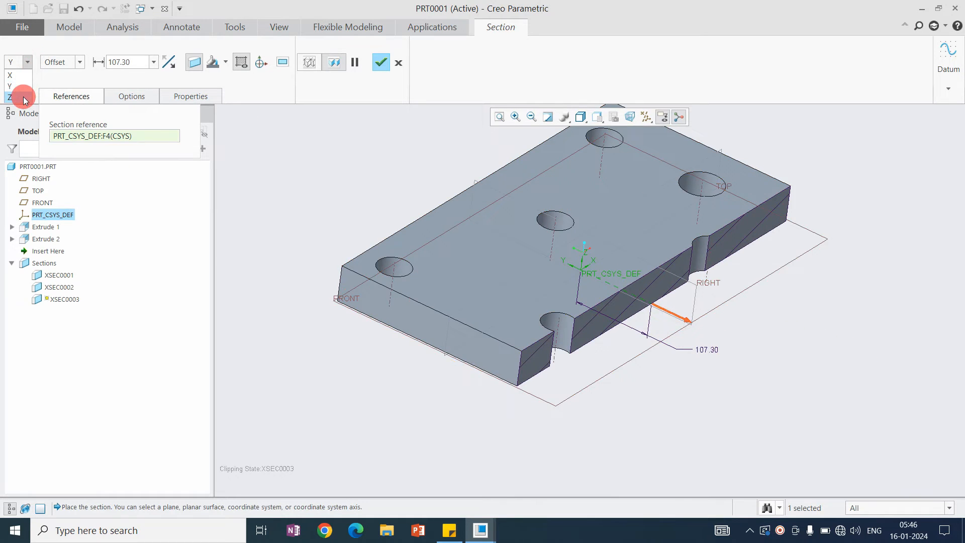
pyautogui.click(23, 98)
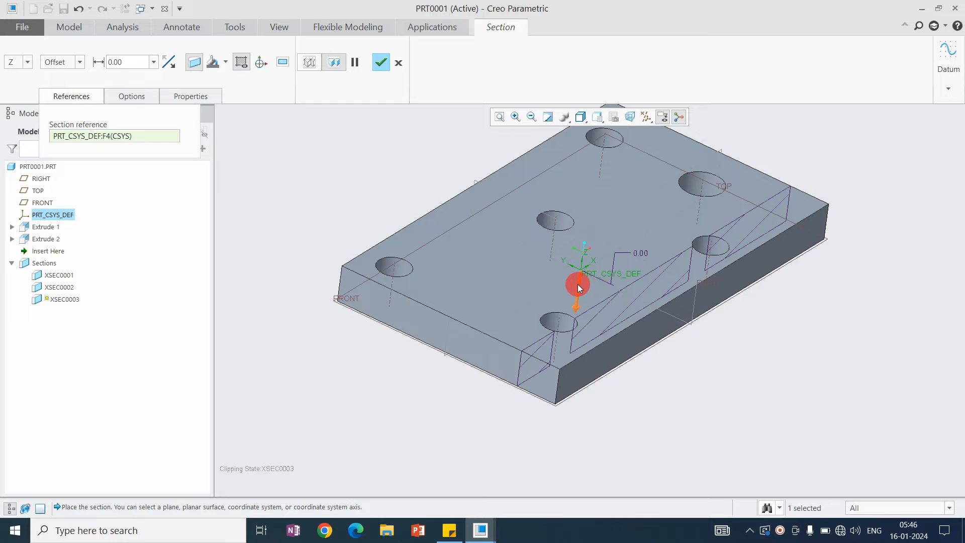
pyautogui.moveTo(576, 296); pyautogui.dragTo(575, 270)
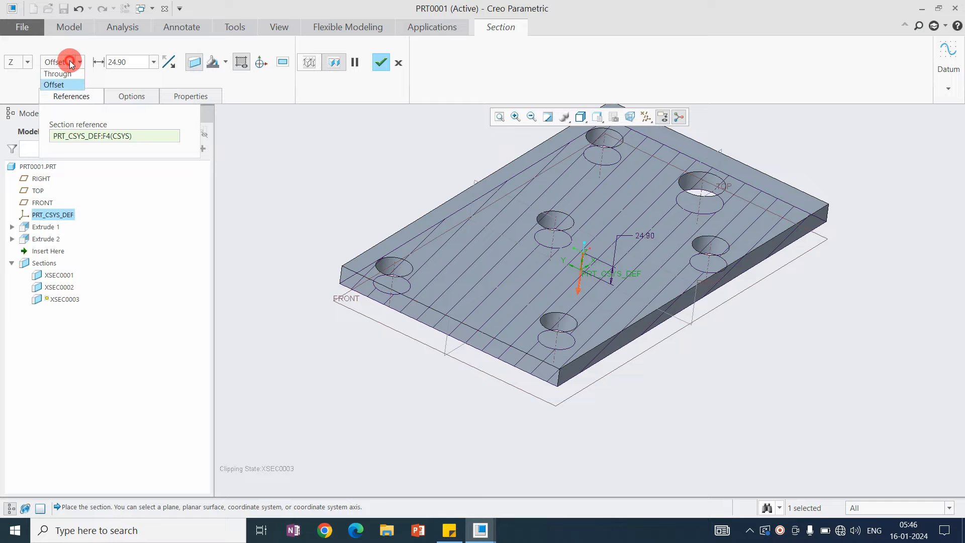
pyautogui.click(69, 79)
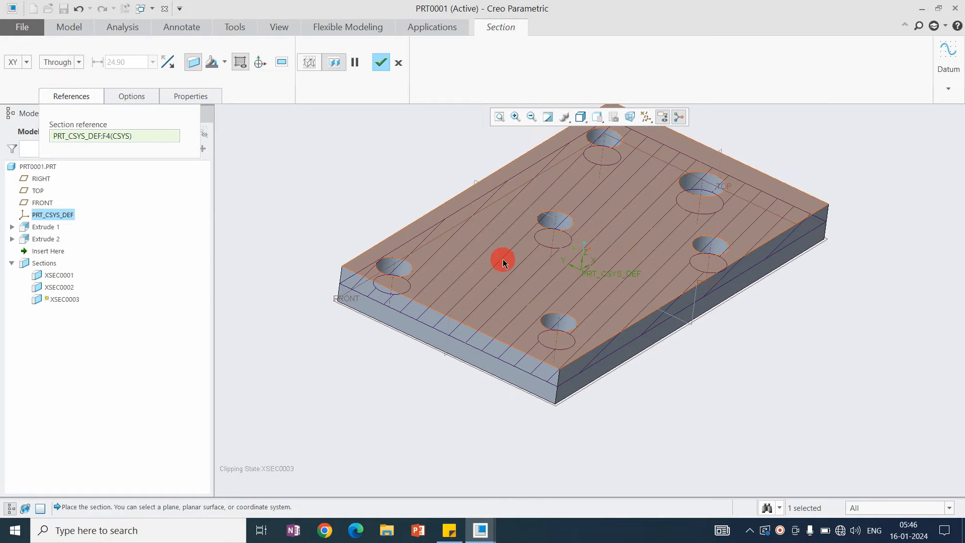
# Step: Reference the section to the plate's long side face, offset it about 127.9 into the plate and complete the section
pyautogui.click(654, 326)
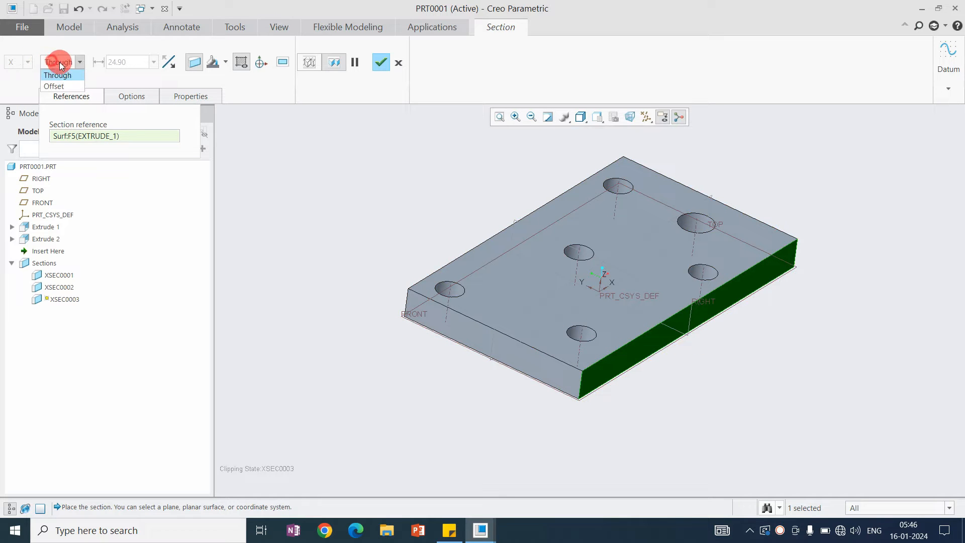
pyautogui.click(63, 87)
pyautogui.moveTo(806, 376); pyautogui.dragTo(641, 309)
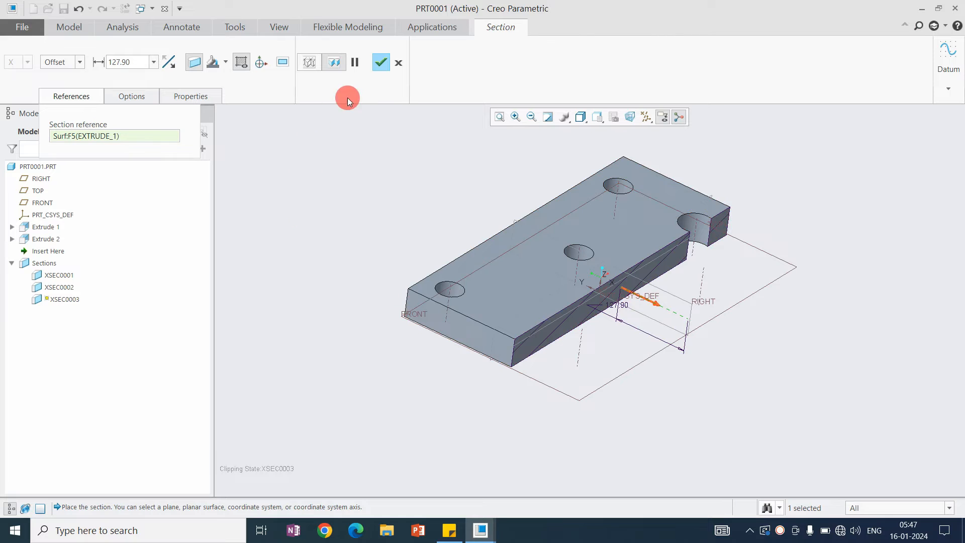
pyautogui.click(381, 62)
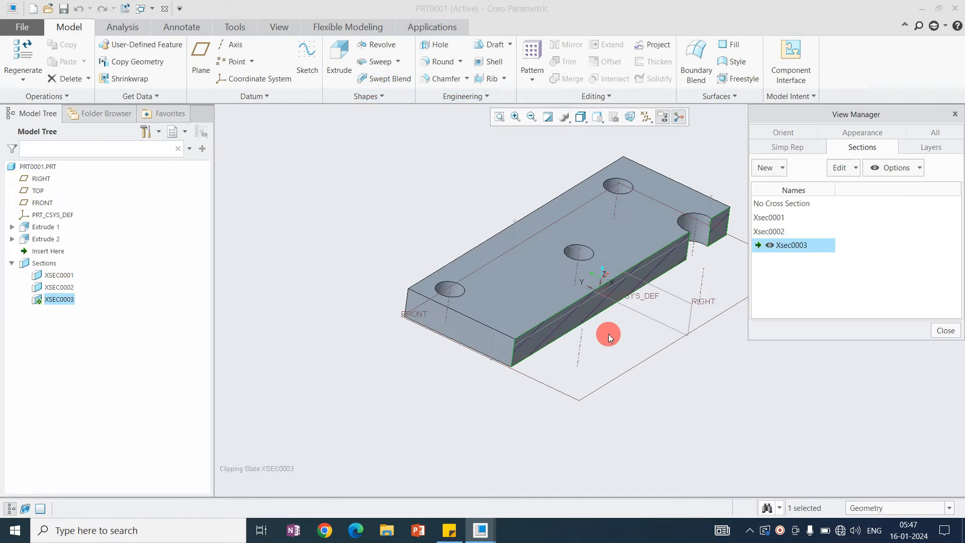
# Step: Turn off Show Section for Xsec0003
pyautogui.rightClick(789, 246)
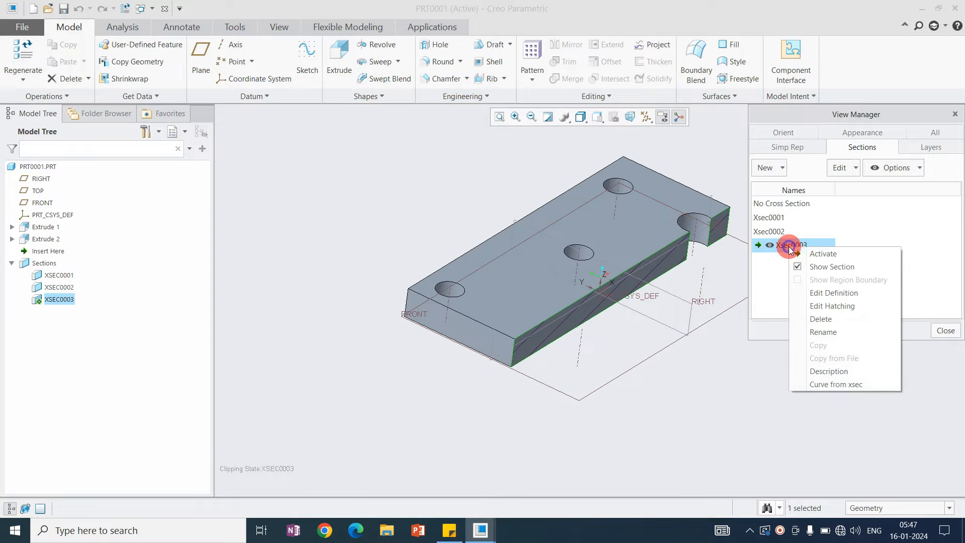
pyautogui.click(818, 270)
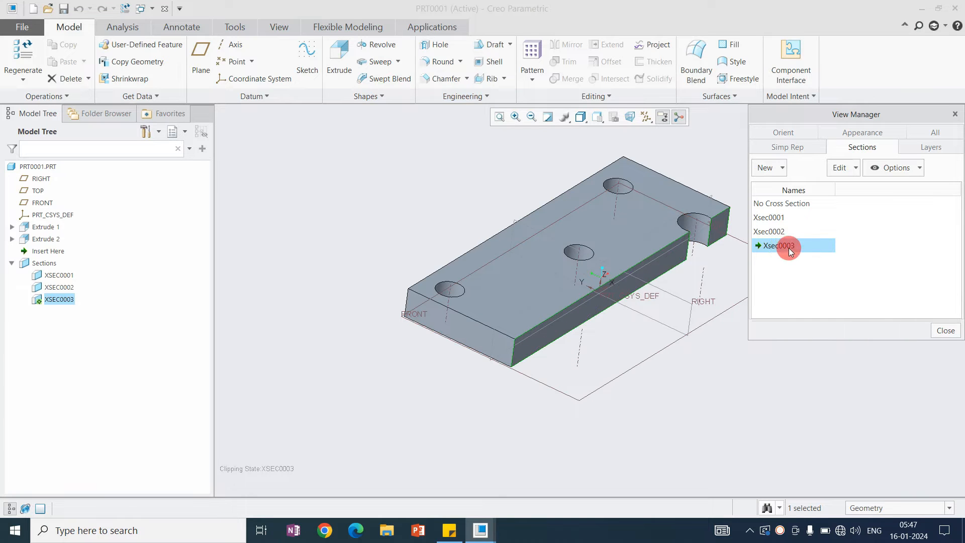
# Step: Activate the sections Xsec0001, Xsec0002 and Xsec0003 in turn and return the model to No Cross Section
pyautogui.click(770, 218)
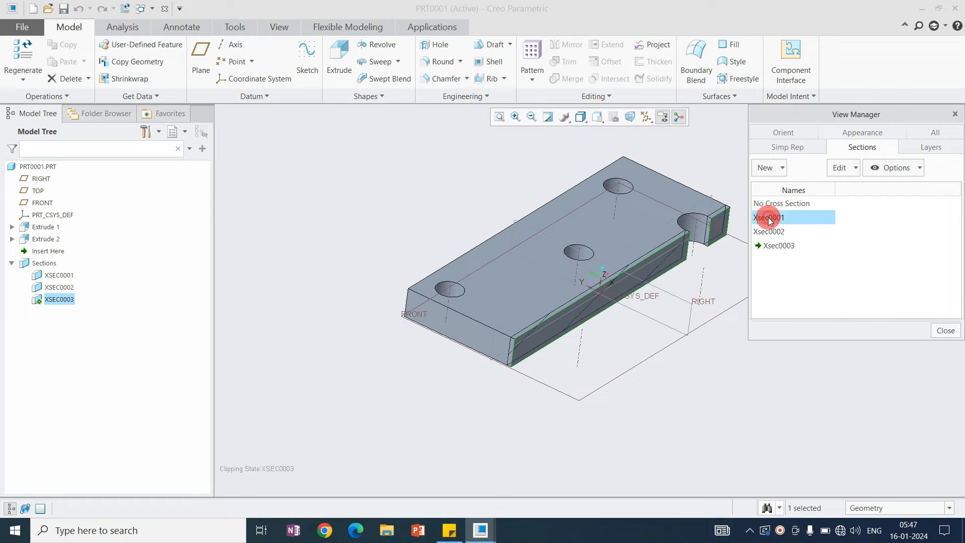
pyautogui.doubleClick(776, 221)
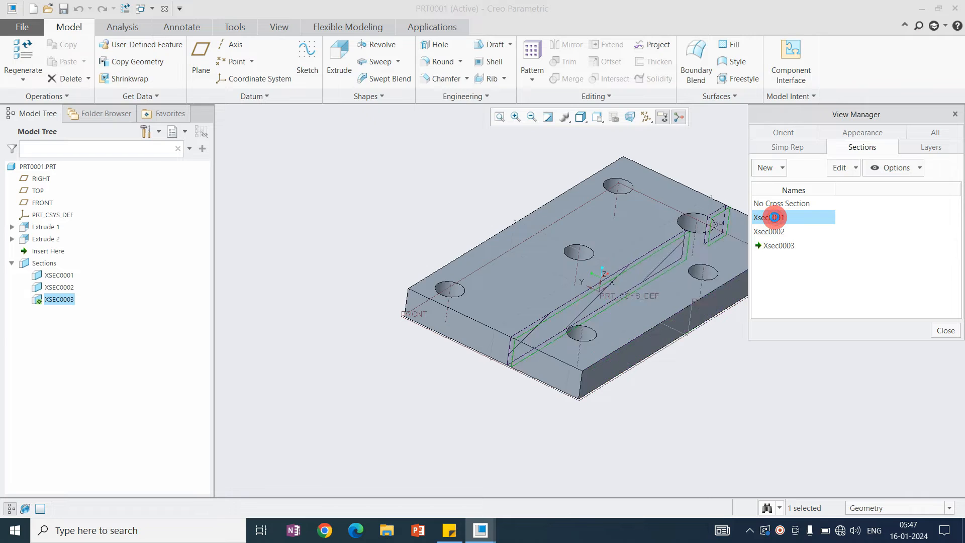
pyautogui.doubleClick(774, 231)
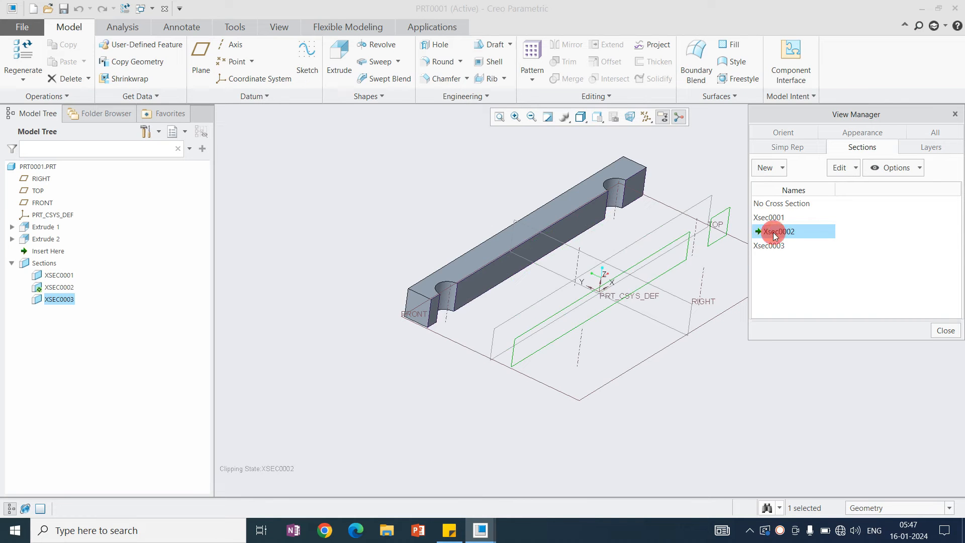
pyautogui.doubleClick(774, 246)
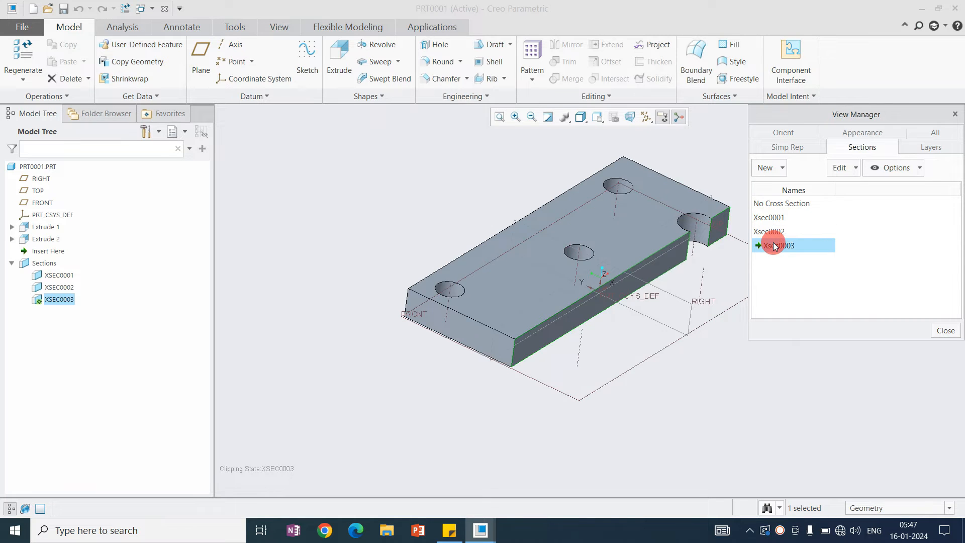
pyautogui.click(771, 213)
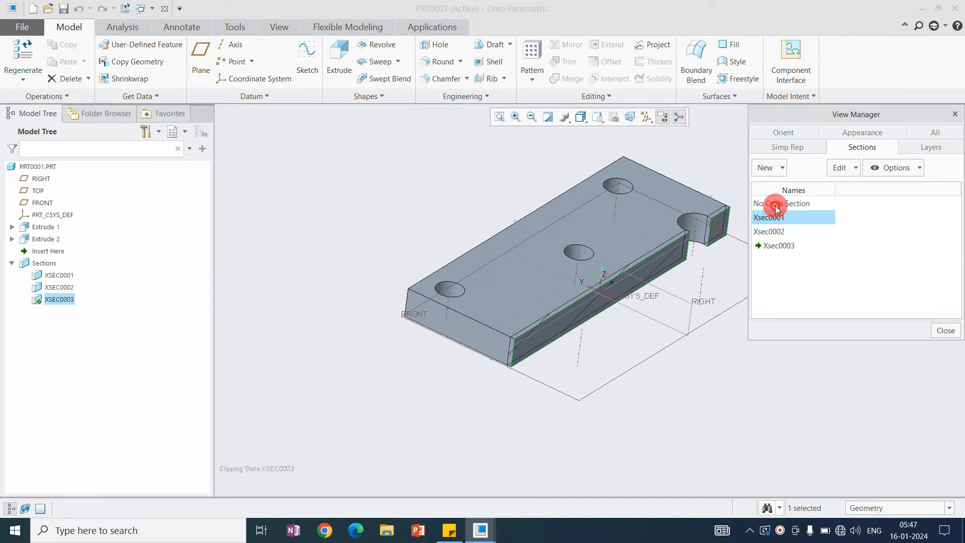
pyautogui.doubleClick(777, 205)
# Step: Create a new Offset cross section and accept its default name
pyautogui.scroll(2, 425, 264)
pyautogui.click(564, 347)
pyautogui.scroll(-2, 525, 295)
pyautogui.moveTo(531, 297); pyautogui.dragTo(565, 316, button='middle')
pyautogui.scroll(2, 547, 331)
pyautogui.scroll(-2, 565, 298)
pyautogui.click(777, 173)
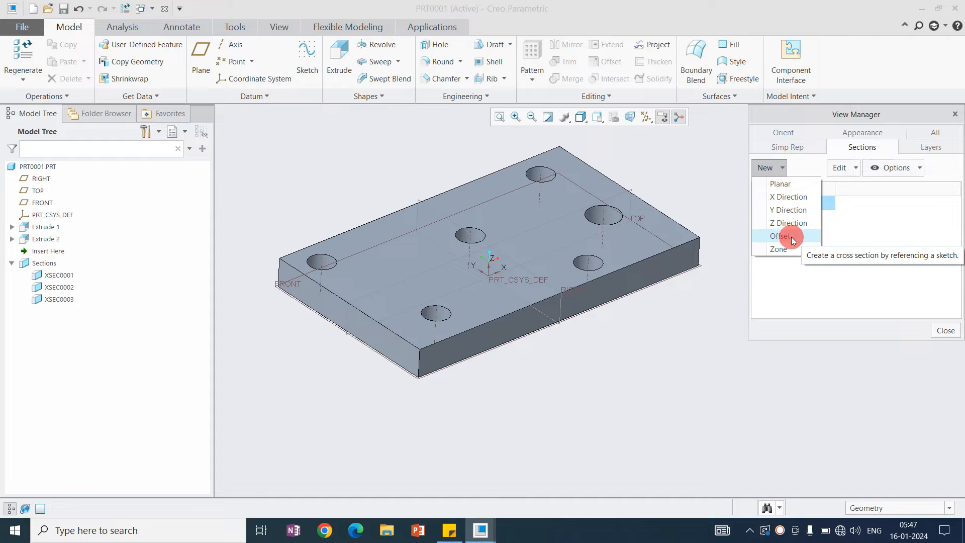
pyautogui.click(791, 239)
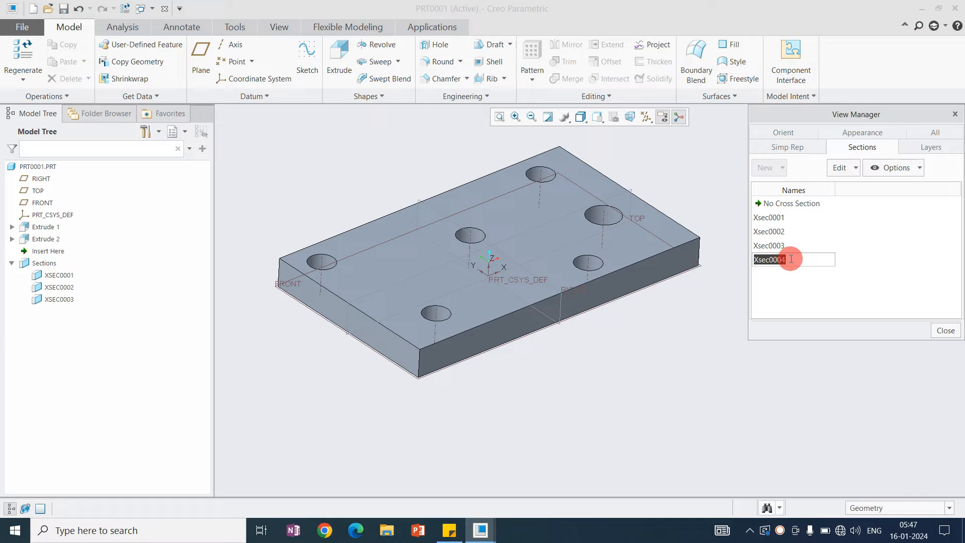
pyautogui.press('Return')
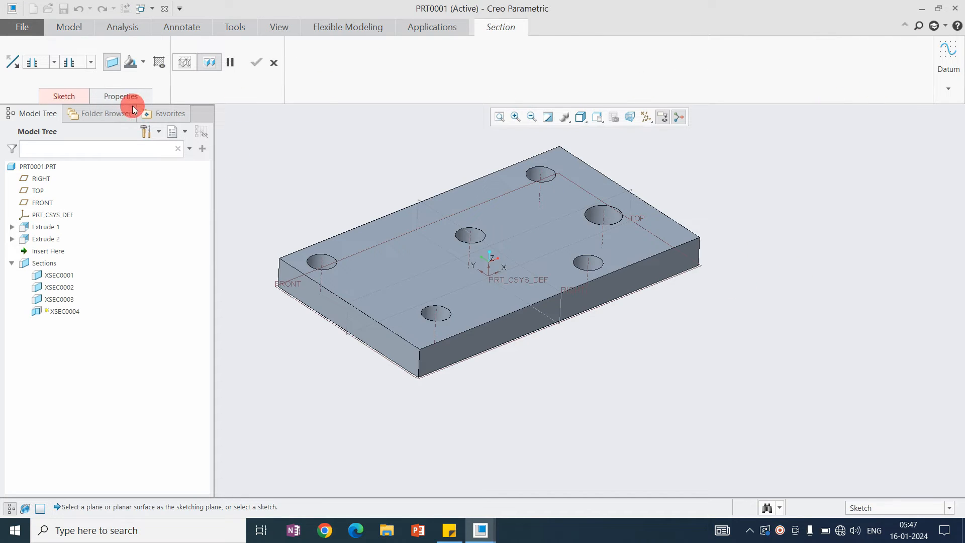
# Step: Define the section's sketch on the plate's top face and orient the view parallel to the sketch plane
pyautogui.click(63, 96)
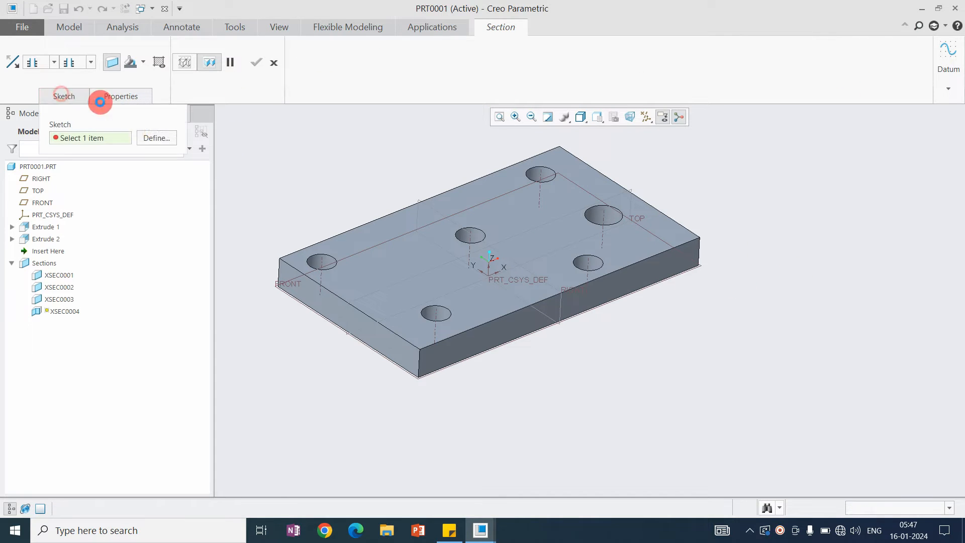
pyautogui.click(156, 137)
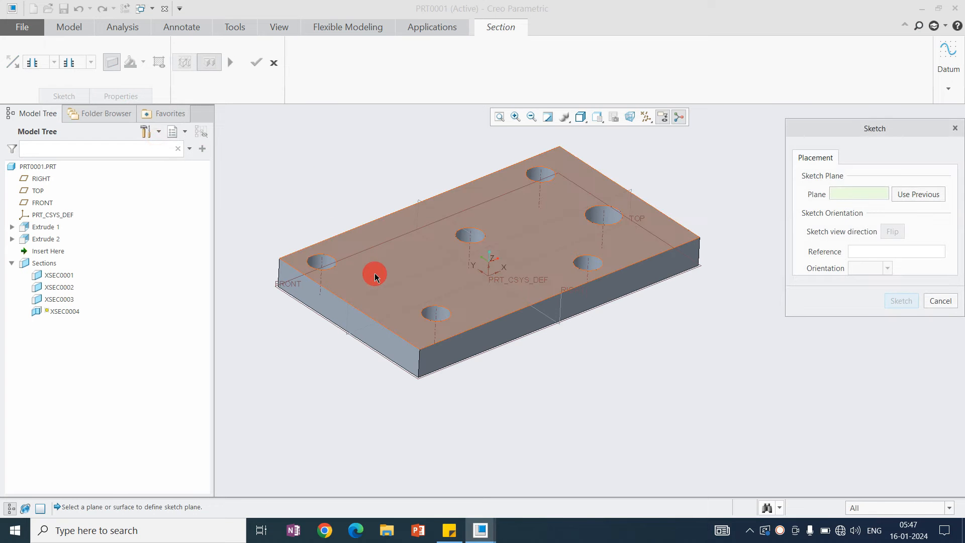
pyautogui.click(375, 273)
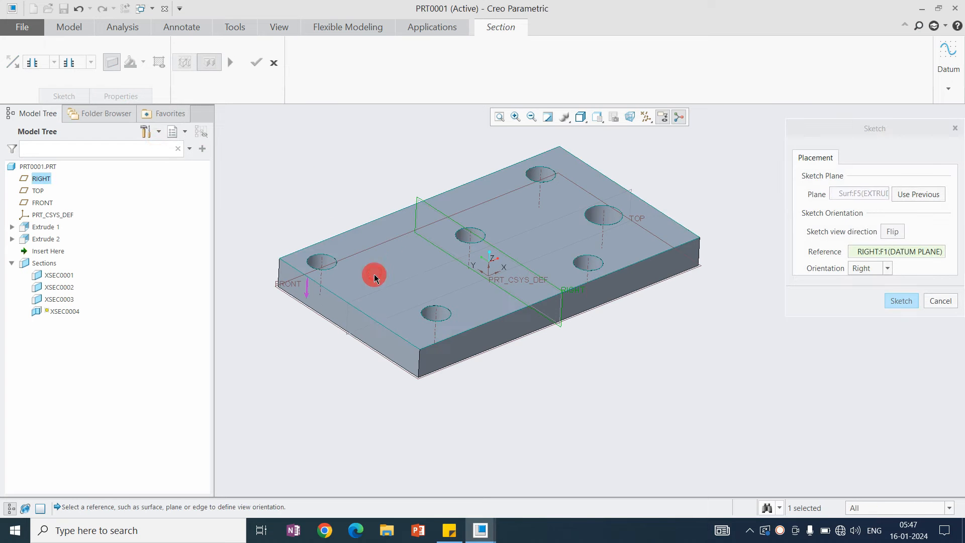
pyautogui.click(898, 301)
pyautogui.click(614, 117)
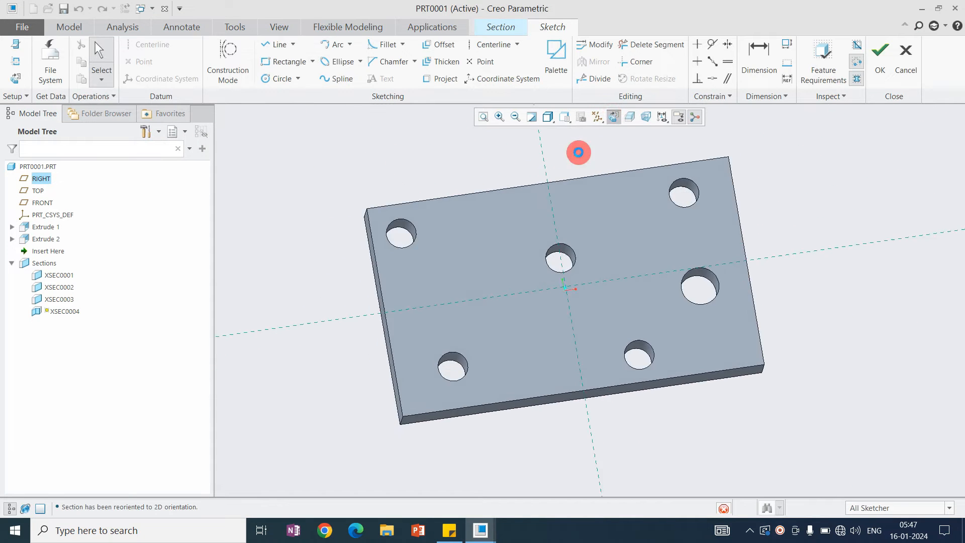
# Step: Add the edges of the upper-left, middle and upper-right holes as sketch references
pyautogui.rightClick(348, 208)
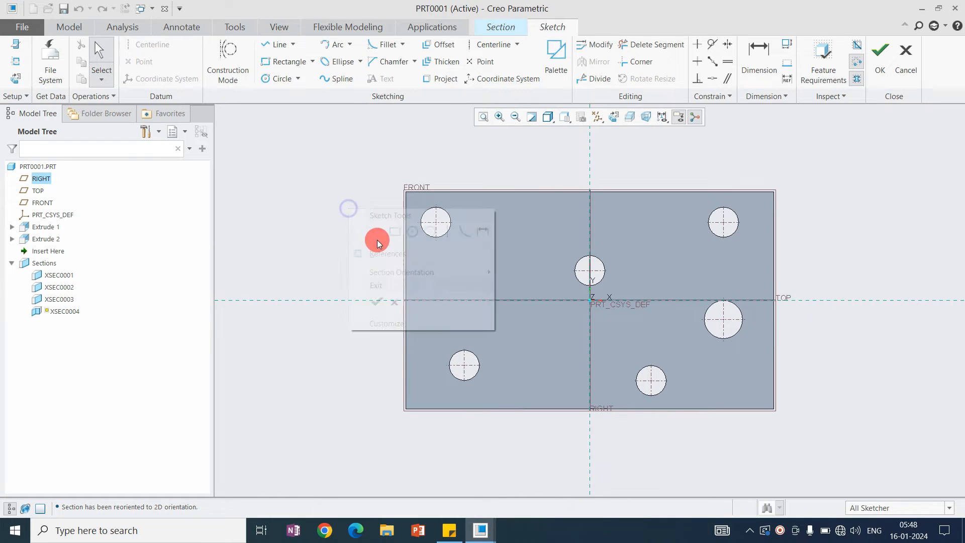
pyautogui.click(380, 252)
pyautogui.click(422, 214)
pyautogui.click(582, 257)
pyautogui.click(710, 218)
pyautogui.middleClick(496, 226)
# Step: Draw two horizontal centerlines, one through the centers of the two upper holes and one through the middle hole's center
pyautogui.click(468, 44)
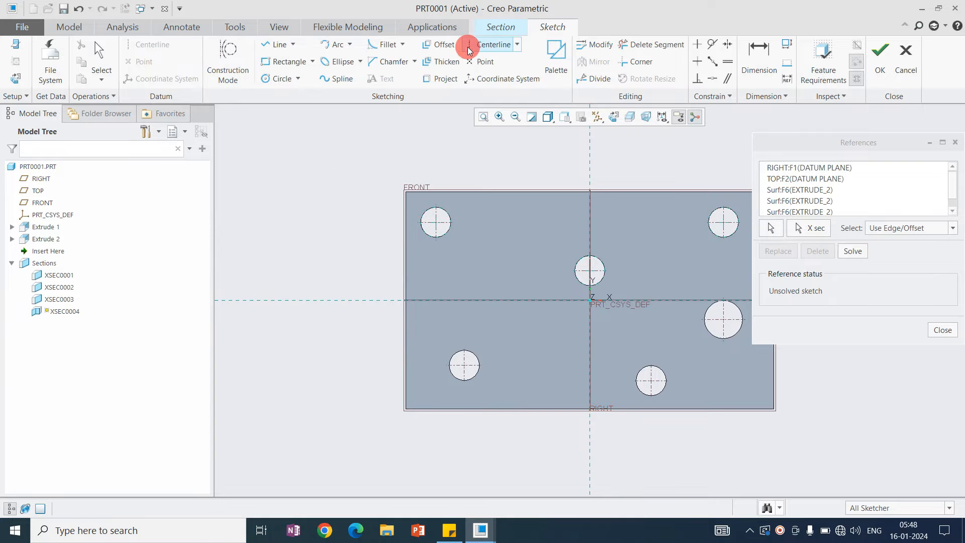
pyautogui.click(449, 220)
pyautogui.click(538, 222)
pyautogui.click(611, 271)
pyautogui.click(698, 276)
pyautogui.middleClick(558, 198)
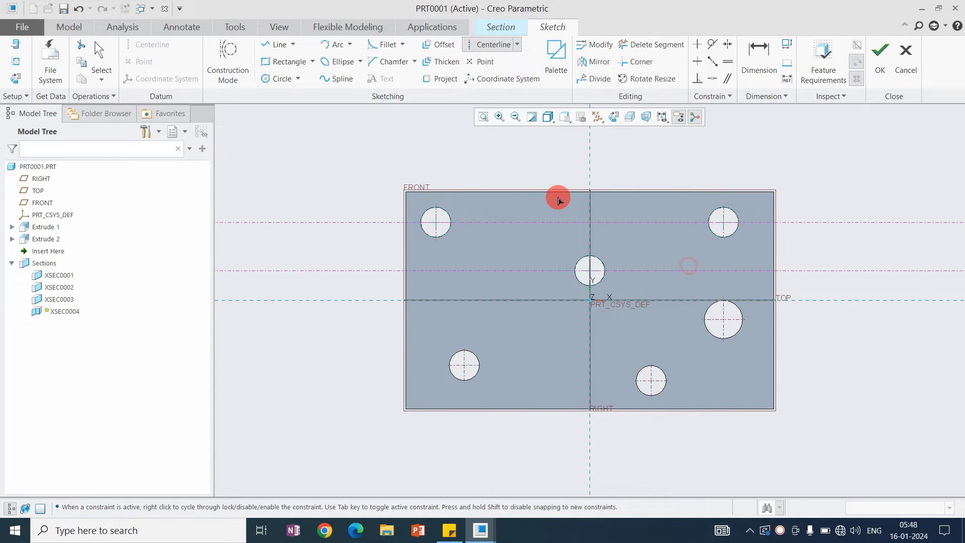
# Step: Draw a stepped line chain along the centerlines, passing through the upper-left hole, down through the middle hole and back up through the upper-right hole
pyautogui.click(267, 44)
pyautogui.click(311, 222)
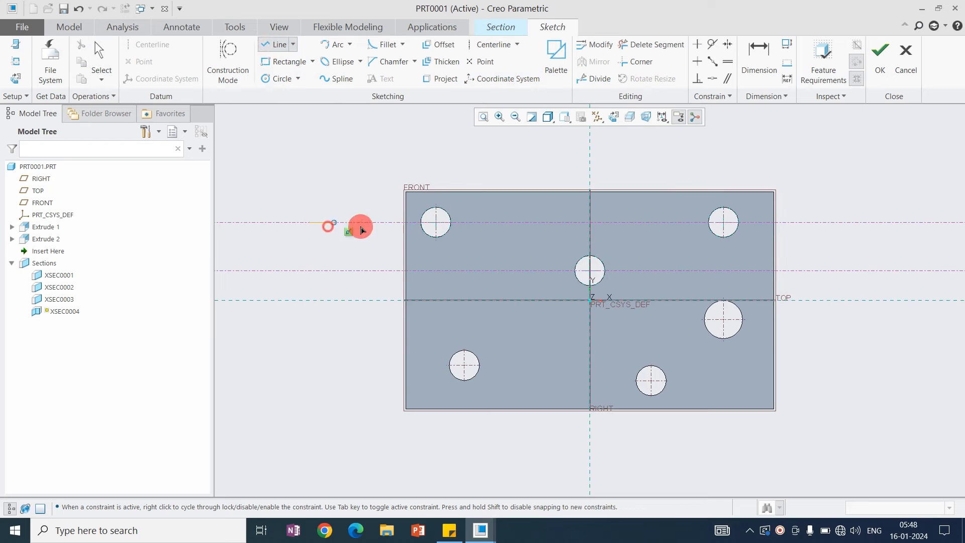
pyautogui.click(504, 230)
pyautogui.click(505, 270)
pyautogui.click(648, 271)
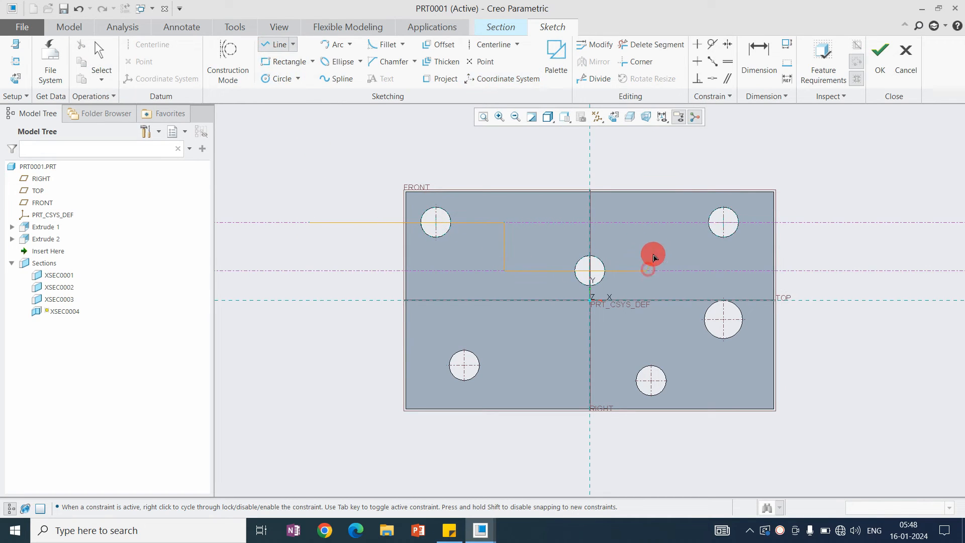
pyautogui.click(647, 223)
pyautogui.click(809, 220)
pyautogui.middleClick(840, 146)
pyautogui.middleClick(839, 146)
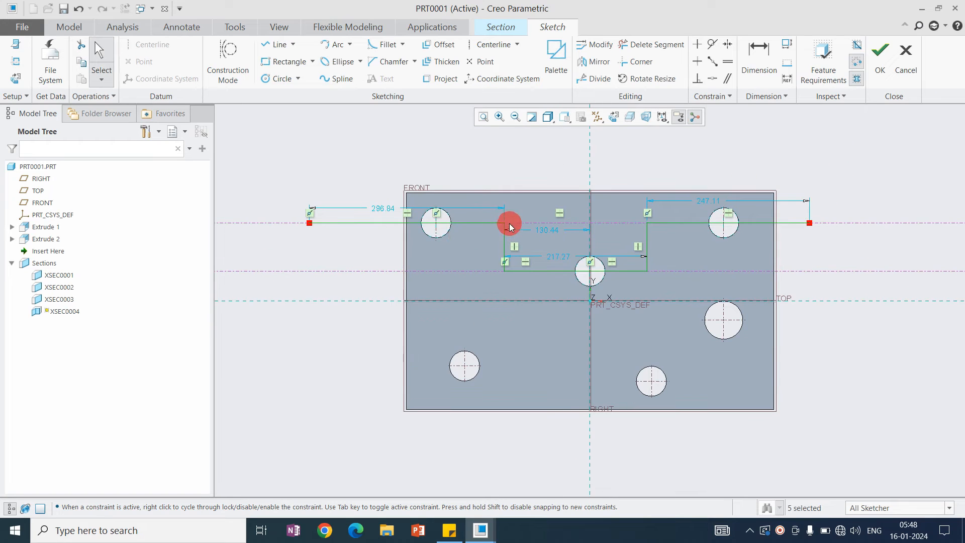
pyautogui.click(831, 252)
# Step: Finish the section sketch and accept the Offset cross section
pyautogui.scroll(3, 623, 224)
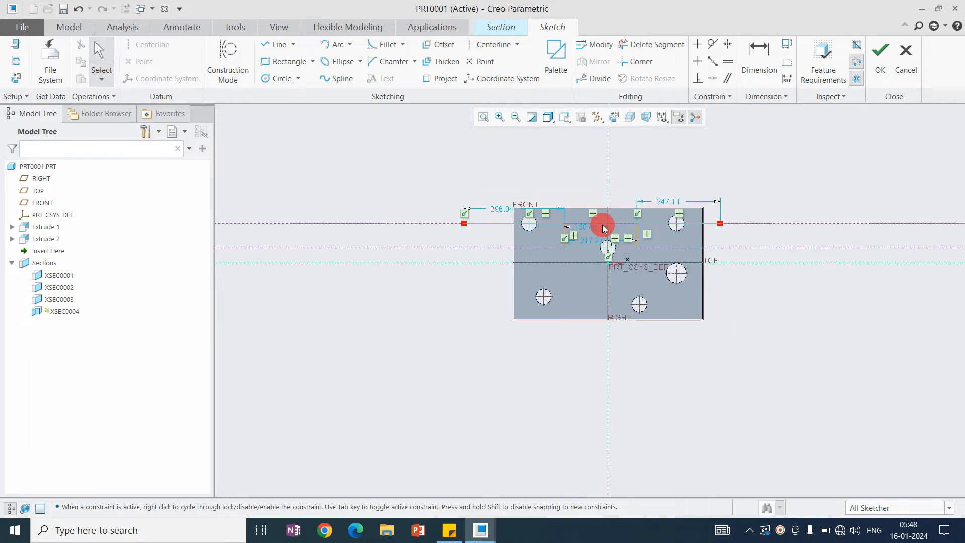
pyautogui.scroll(-2, 578, 224)
pyautogui.click(879, 72)
pyautogui.moveTo(539, 254)
pyautogui.mouseDown(button='middle')
pyautogui.moveTo(575, 229)
pyautogui.moveTo(586, 198)
pyautogui.moveTo(594, 206)
pyautogui.moveTo(457, 275)
pyautogui.moveTo(543, 273)
pyautogui.mouseUp(button='middle')
pyautogui.middleClick(475, 188)
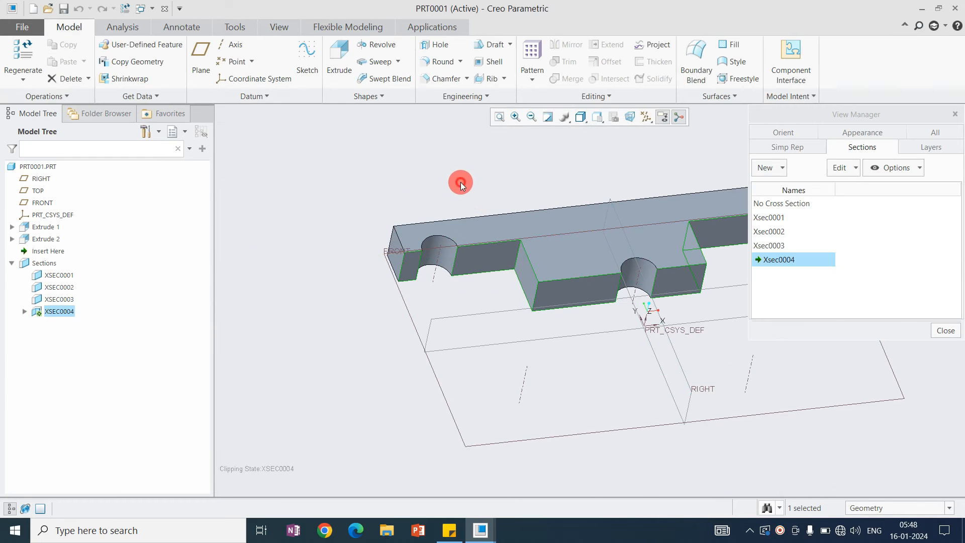
# Step: Examine the stepped cut of the offset section at the upper-left, middle and upper-right holes
pyautogui.moveTo(493, 247)
pyautogui.mouseDown(button='middle')
pyautogui.moveTo(485, 231)
pyautogui.moveTo(479, 255)
pyautogui.mouseUp(button='middle')
pyautogui.scroll(4, 477, 259)
pyautogui.scroll(-4, 504, 241)
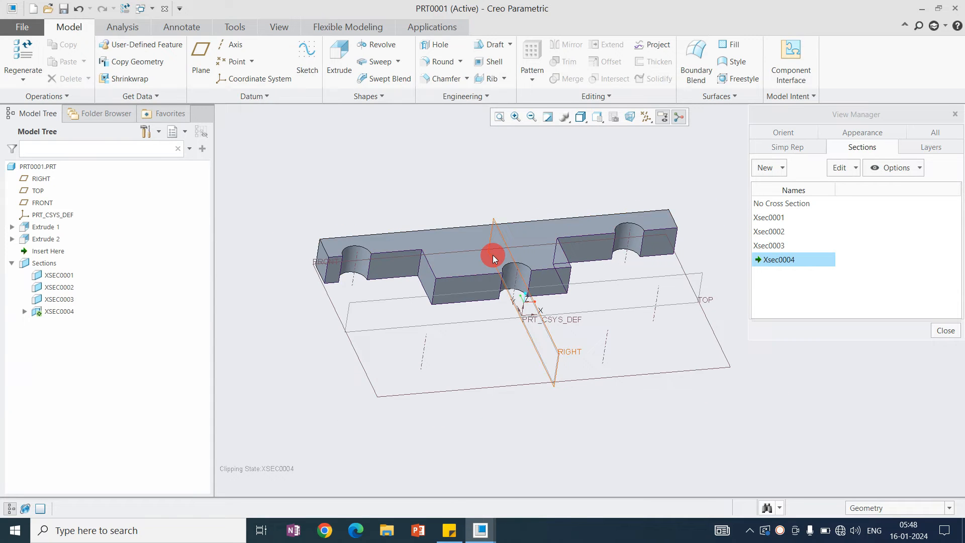
pyautogui.scroll(-2, 361, 258)
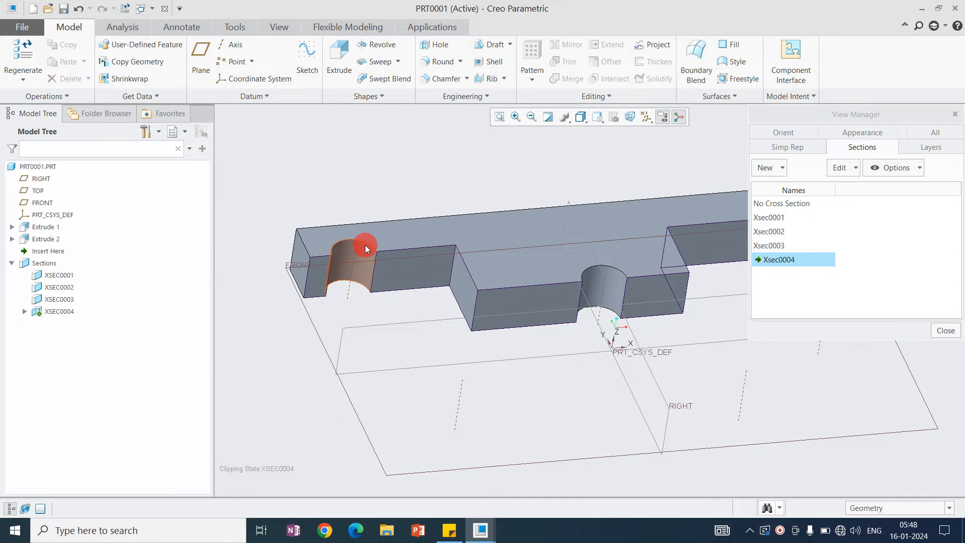
pyautogui.scroll(1, 605, 287)
pyautogui.scroll(1, 605, 287)
pyautogui.scroll(-2, 605, 282)
pyautogui.scroll(3, 604, 280)
pyautogui.scroll(-1, 710, 264)
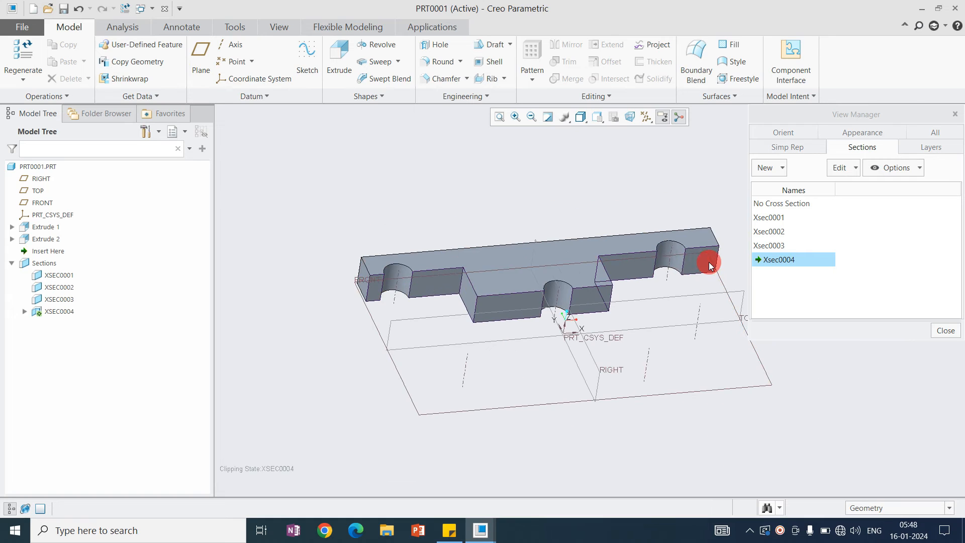
pyautogui.scroll(-1, 671, 267)
pyautogui.scroll(-1, 342, 278)
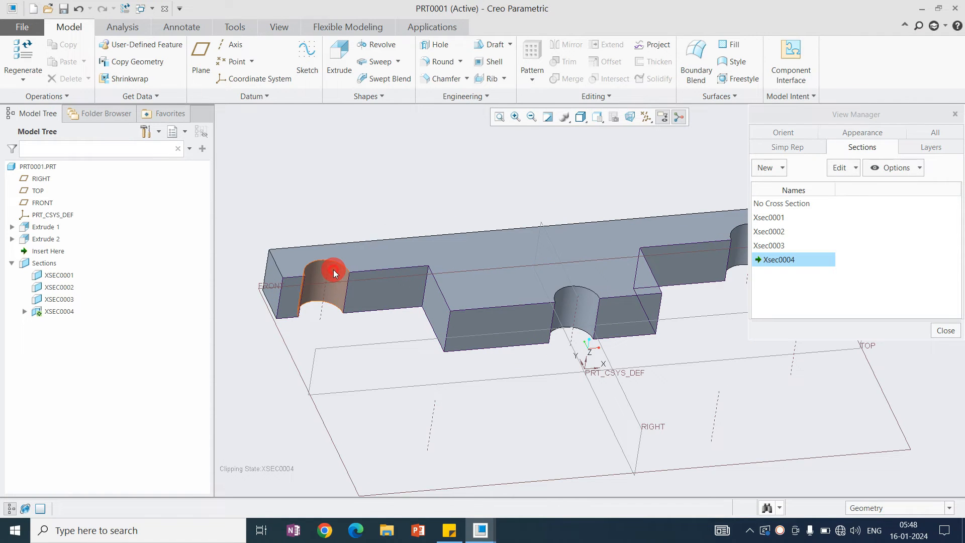
pyautogui.click(334, 269)
pyautogui.scroll(-1, 327, 278)
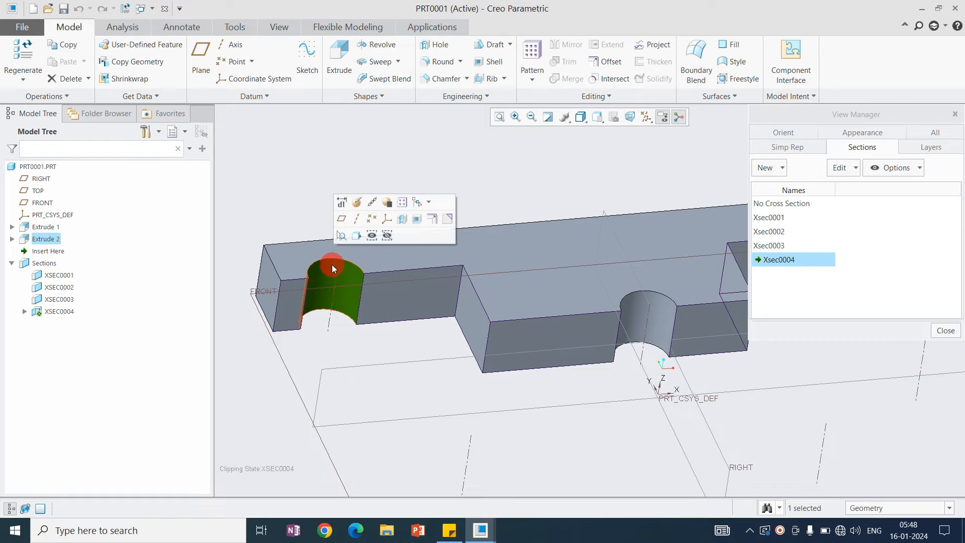
pyautogui.scroll(3, 345, 286)
pyautogui.scroll(-2, 619, 269)
pyautogui.click(624, 246)
pyautogui.scroll(-2, 454, 313)
pyautogui.scroll(2, 470, 301)
pyautogui.click(473, 303)
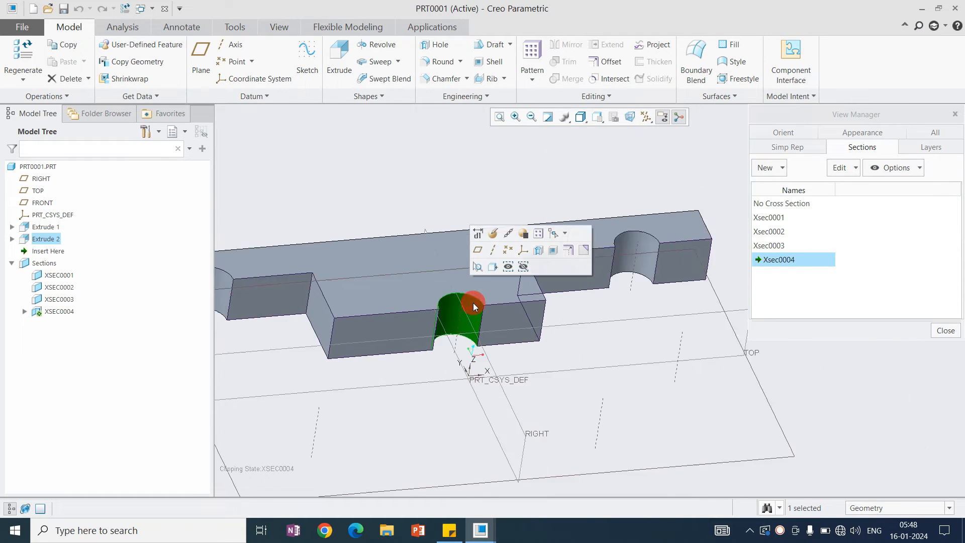
pyautogui.scroll(2, 453, 301)
pyautogui.scroll(-3, 435, 300)
pyautogui.scroll(4, 641, 303)
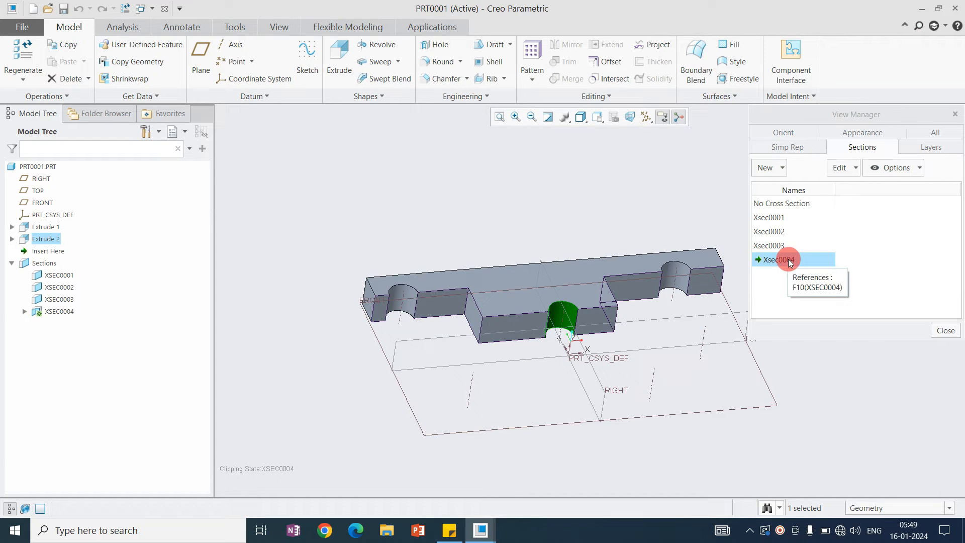
# Step: Restore the full plate by activating No Cross Section and clear the hole surface selection
pyautogui.doubleClick(782, 203)
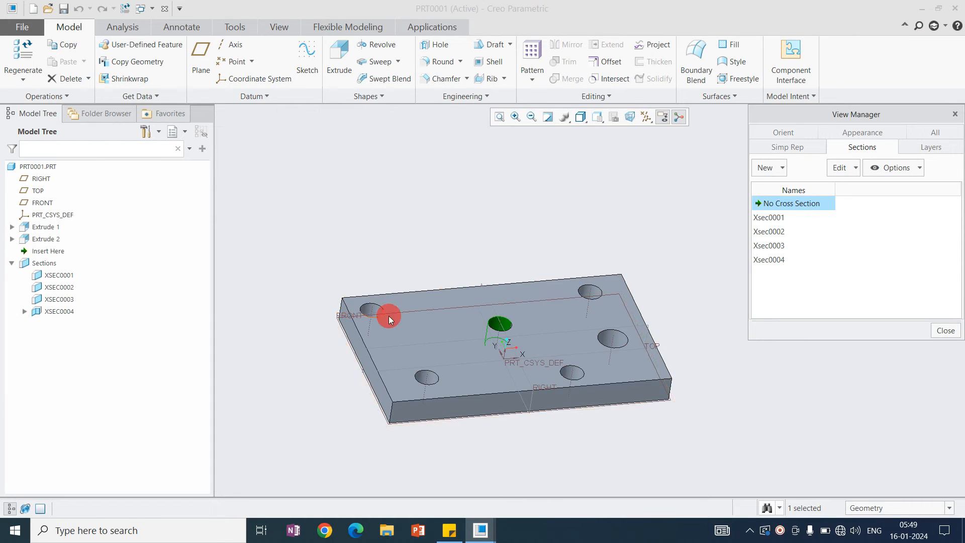
pyautogui.click(538, 238)
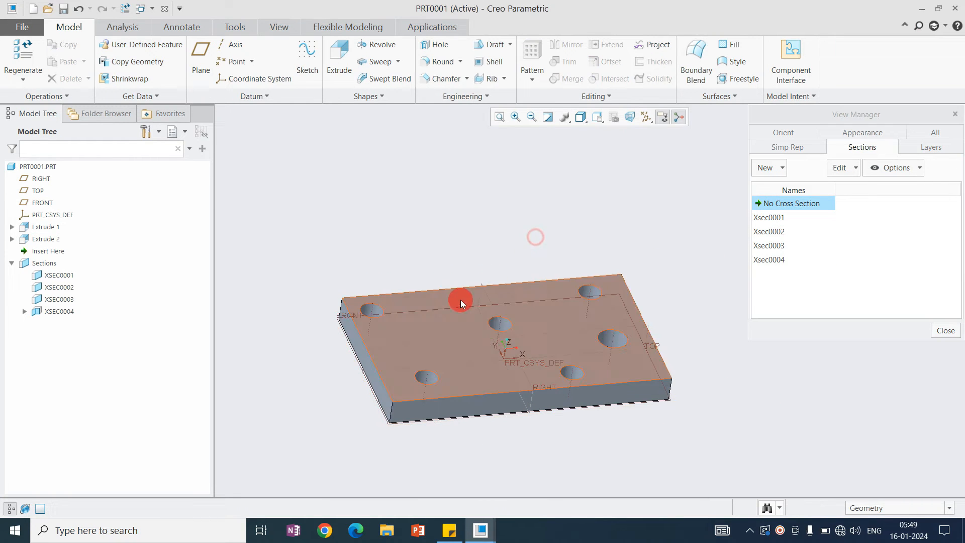
pyautogui.moveTo(567, 297); pyautogui.dragTo(650, 300, button='middle')
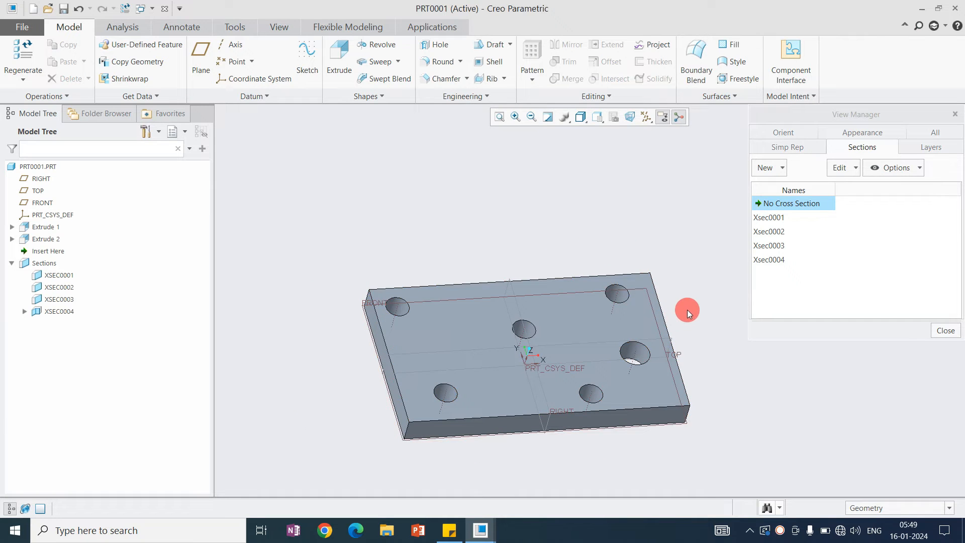
# Step: Switch to the BUCKET part window and open its View Manager
pyautogui.click(475, 528)
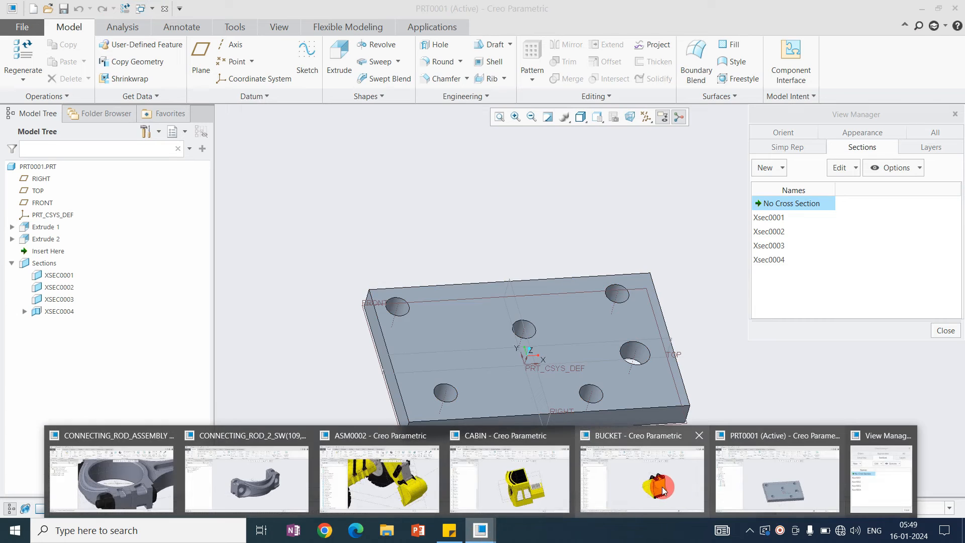
pyautogui.click(652, 483)
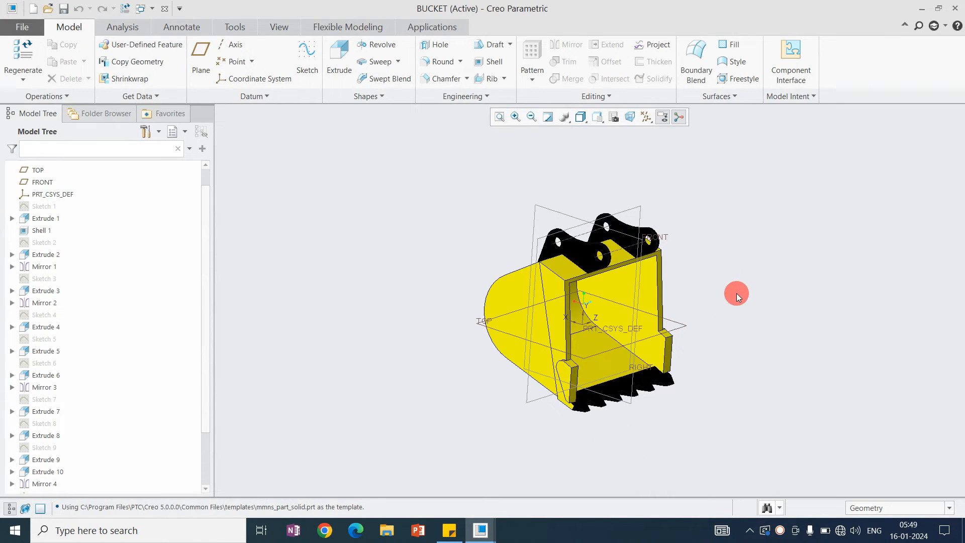
pyautogui.moveTo(491, 221); pyautogui.dragTo(517, 233, button='middle')
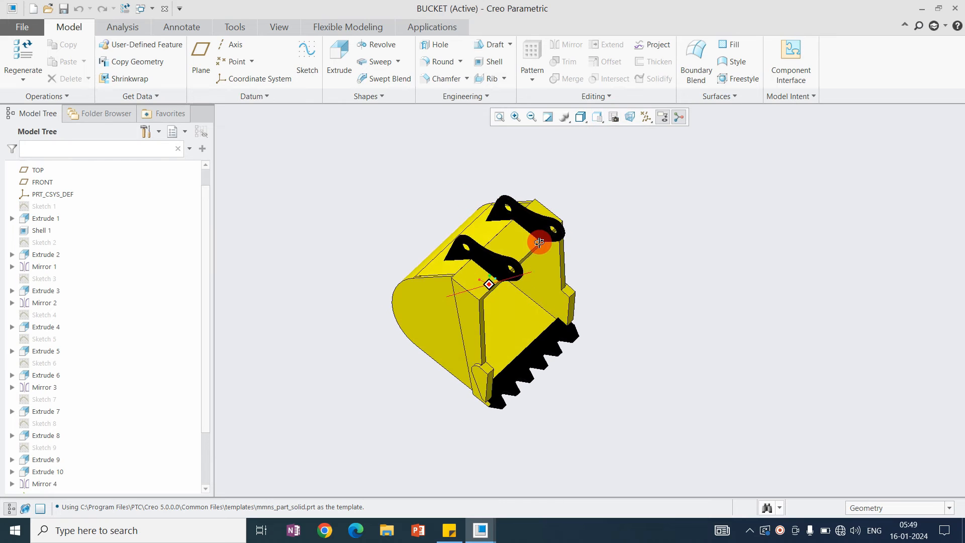
pyautogui.click(629, 115)
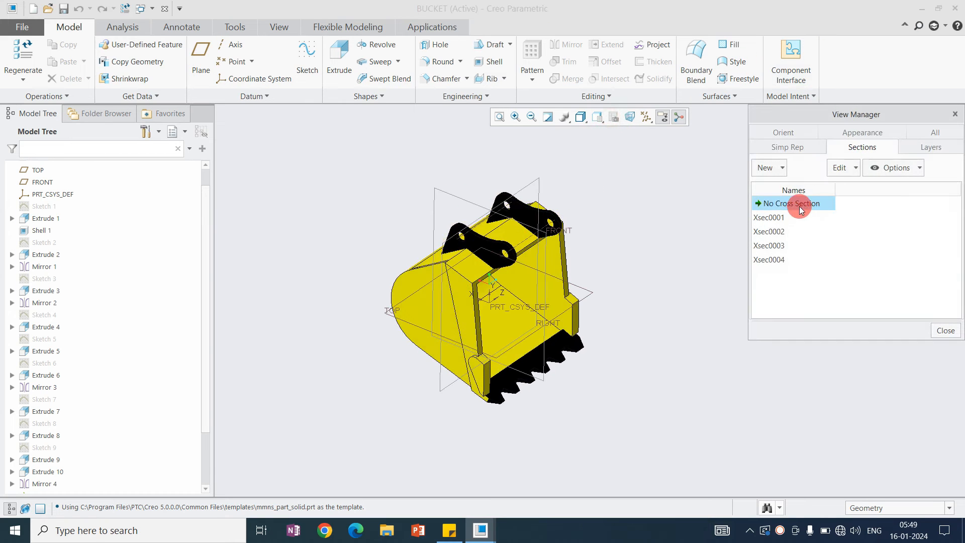
# Step: Create a new Zone cross section of the bucket and accept its default name
pyautogui.click(782, 168)
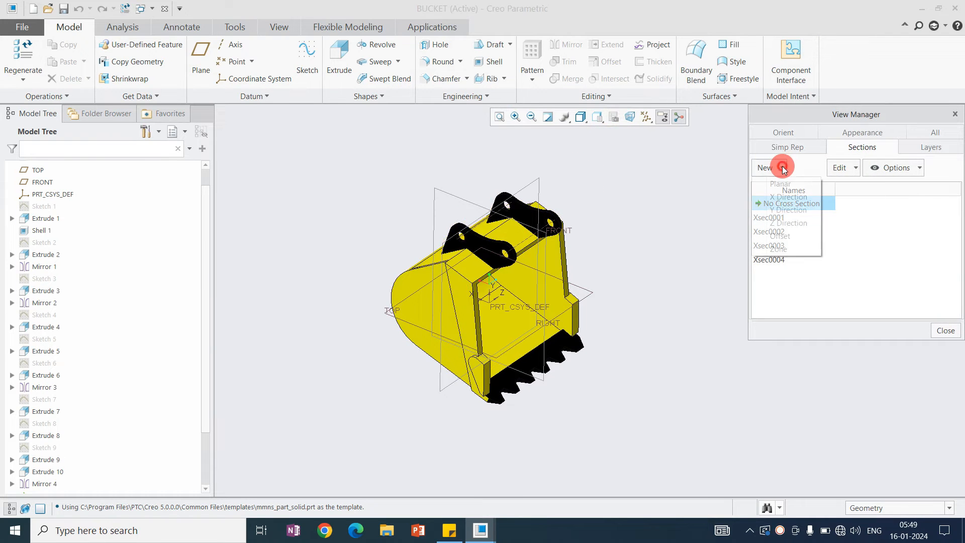
pyautogui.click(780, 249)
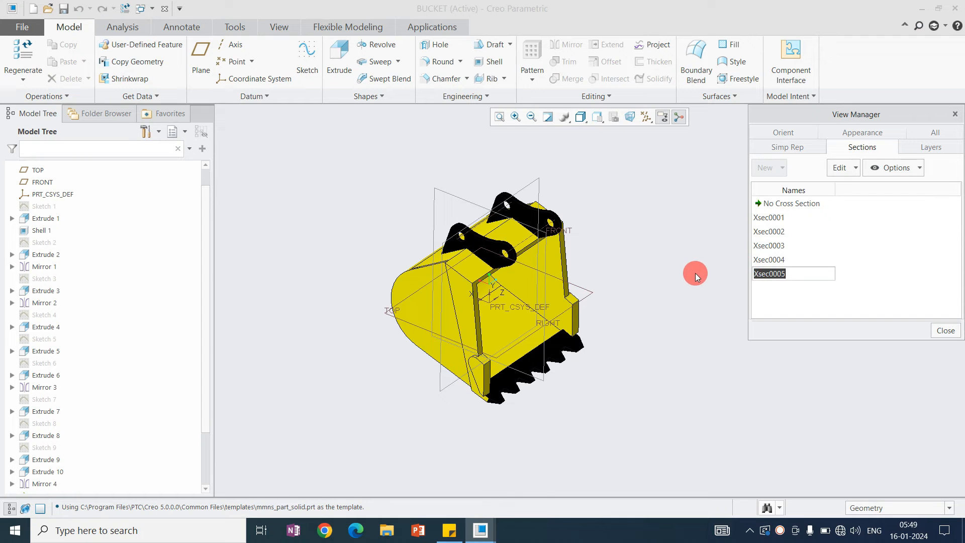
pyautogui.press('Return')
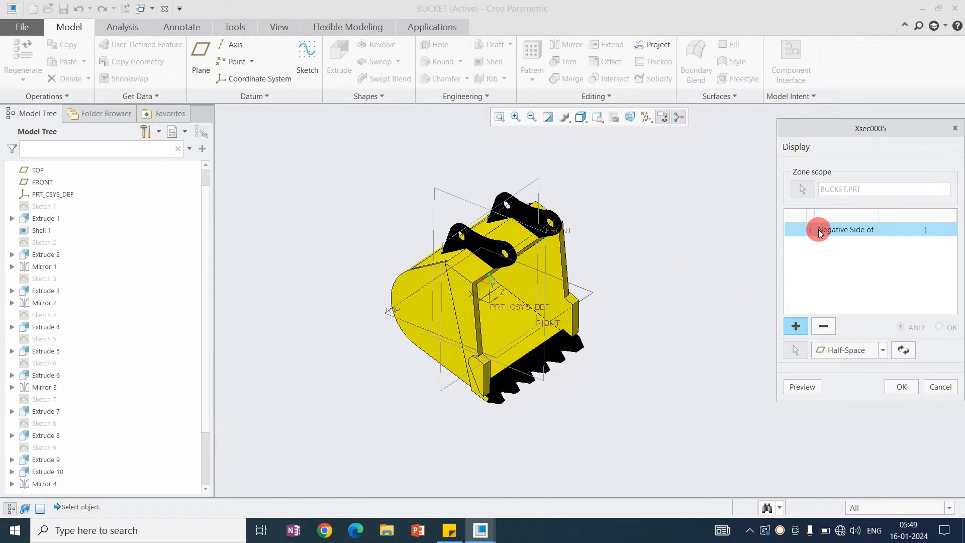
# Step: Define the zone as the negative side of the FRONT plane and accept it
pyautogui.click(454, 196)
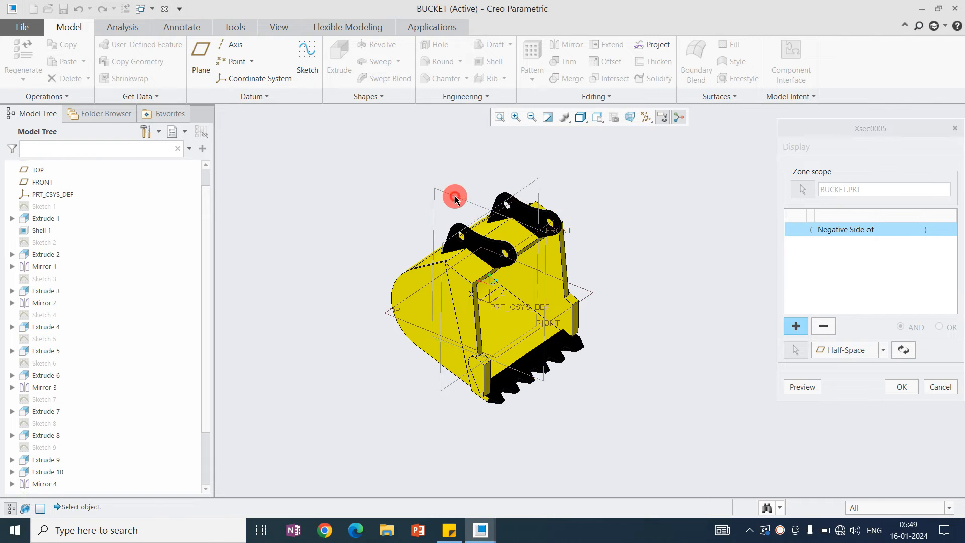
pyautogui.moveTo(587, 264); pyautogui.dragTo(506, 249, button='middle')
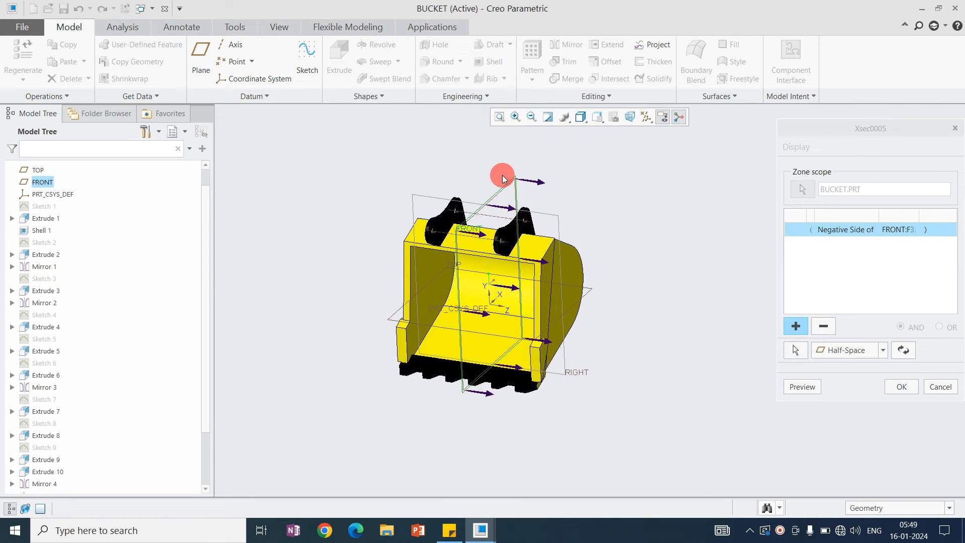
pyautogui.click(823, 387)
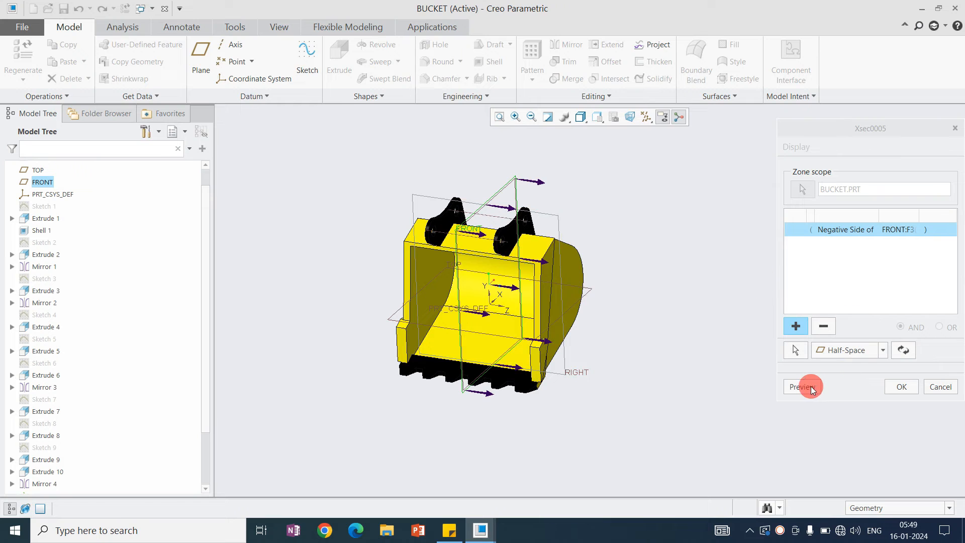
pyautogui.click(902, 387)
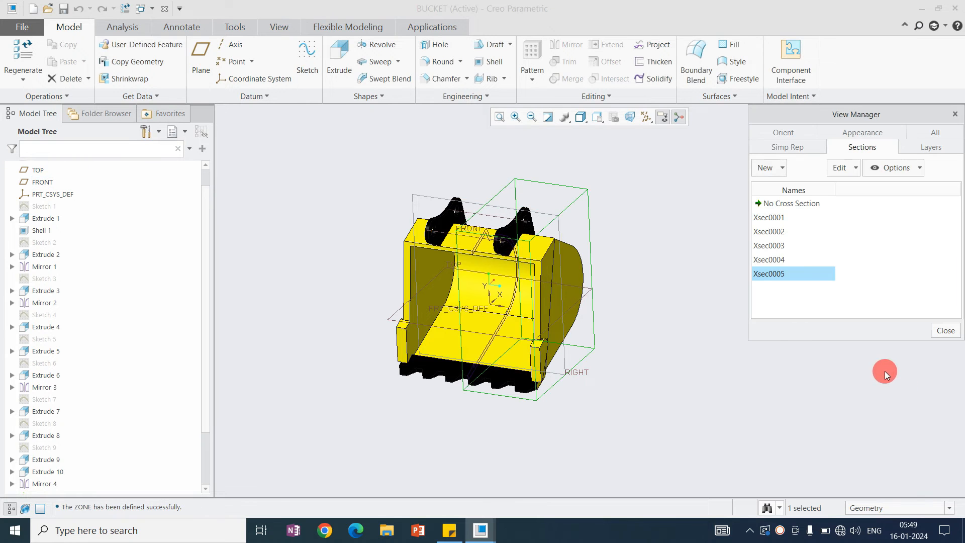
# Step: Activate the Xsec0005 zone section and inspect the cut bucket from different angles
pyautogui.doubleClick(792, 273)
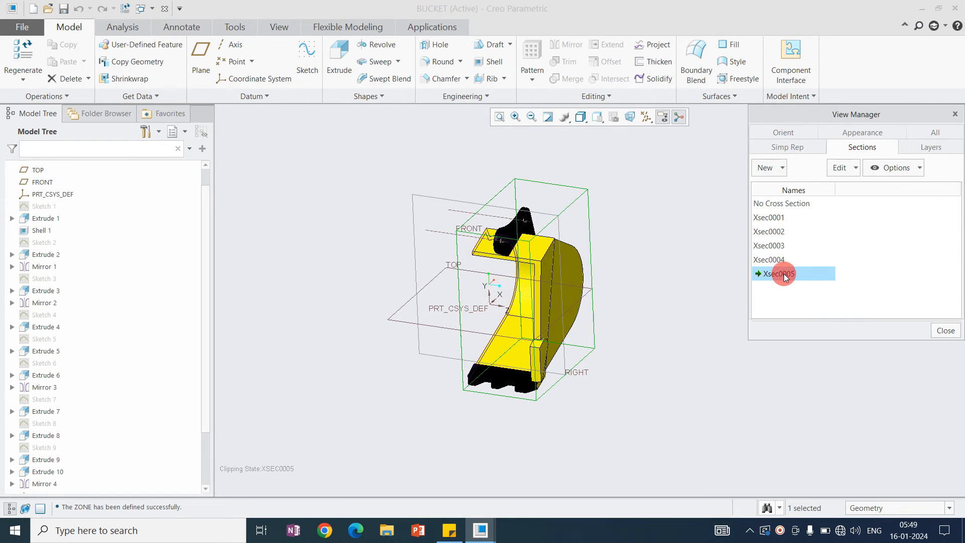
pyautogui.moveTo(529, 282); pyautogui.dragTo(591, 300, button='middle')
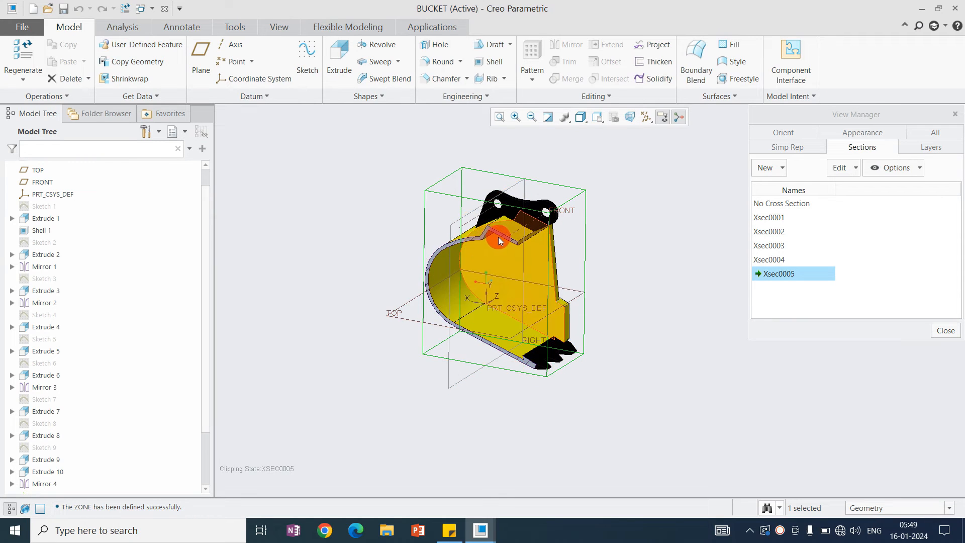
pyautogui.moveTo(509, 246)
pyautogui.mouseDown(button='middle')
pyautogui.moveTo(485, 252)
pyautogui.moveTo(496, 243)
pyautogui.moveTo(451, 297)
pyautogui.moveTo(526, 362)
pyautogui.moveTo(528, 315)
pyautogui.moveTo(502, 246)
pyautogui.moveTo(494, 308)
pyautogui.mouseUp(button='middle')
# Step: Edit the Xsec0005 zone definition, adding the negative side of the RIGHT plane as an AND half-space condition
pyautogui.click(765, 276)
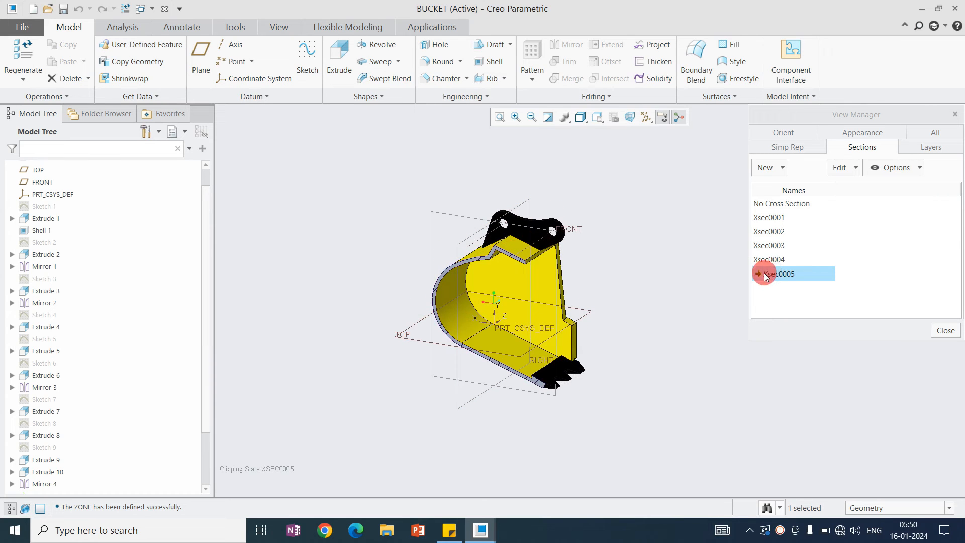
pyautogui.rightClick(778, 279)
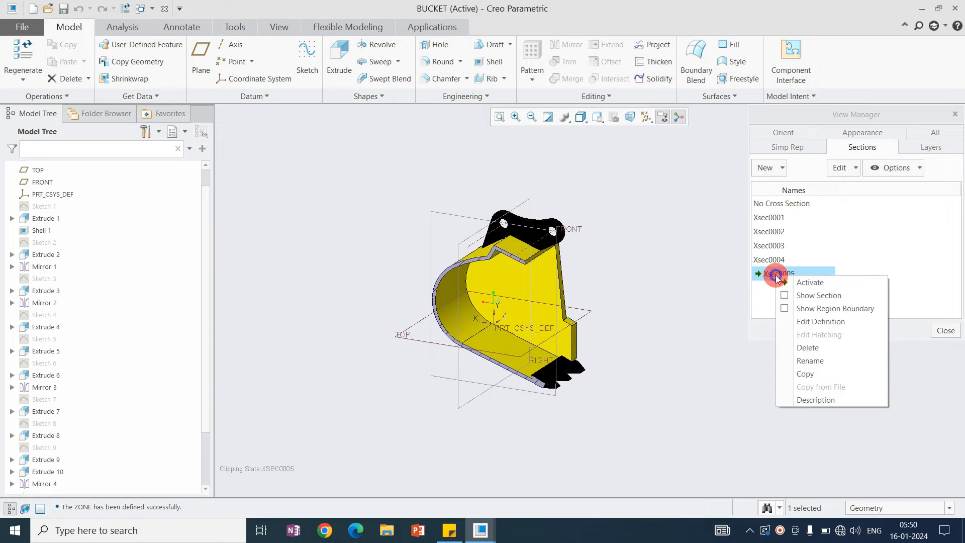
pyautogui.click(816, 322)
pyautogui.moveTo(608, 280); pyautogui.dragTo(591, 287, button='middle')
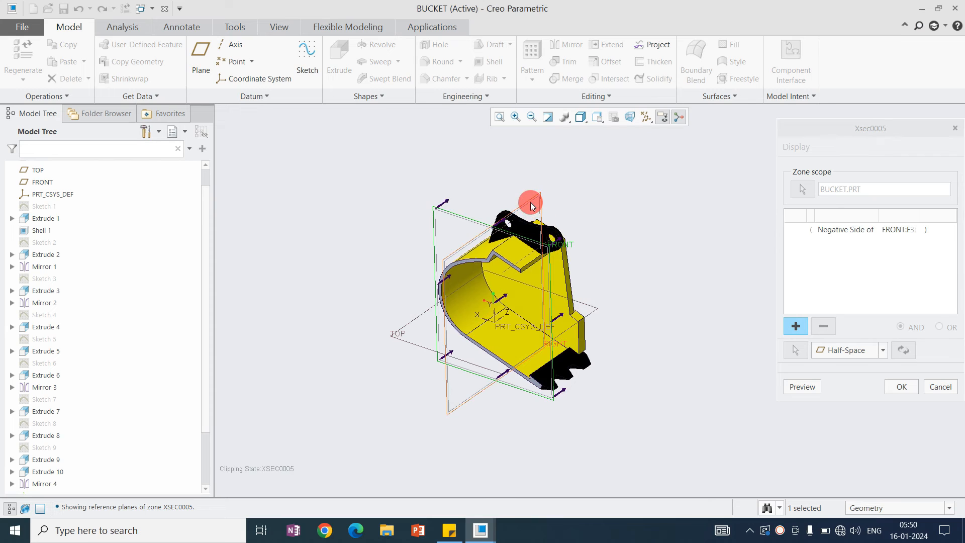
pyautogui.click(839, 231)
pyautogui.click(797, 327)
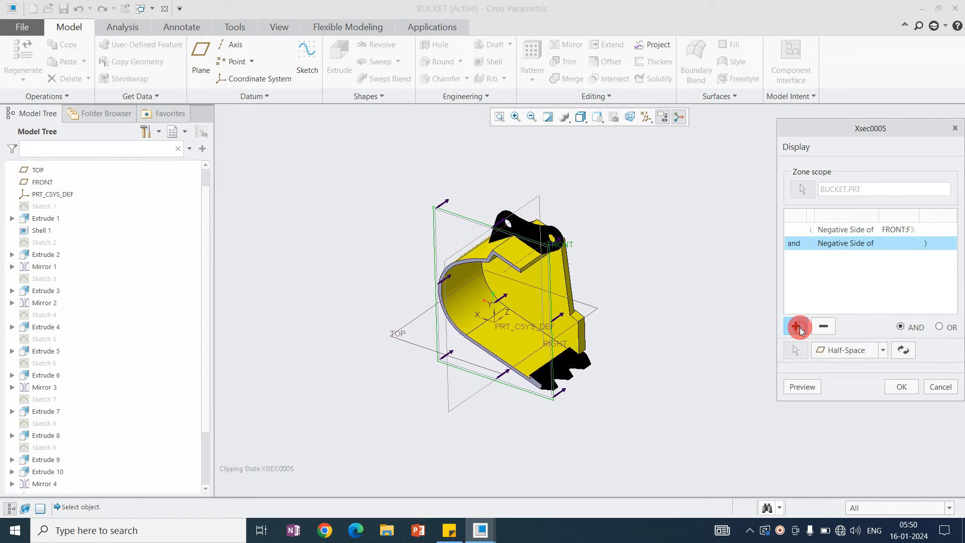
pyautogui.click(525, 244)
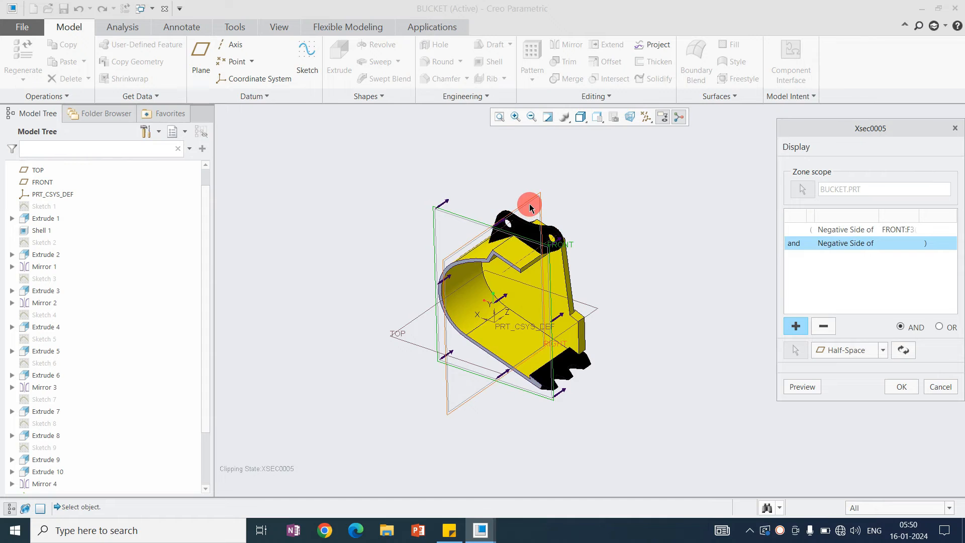
pyautogui.click(530, 208)
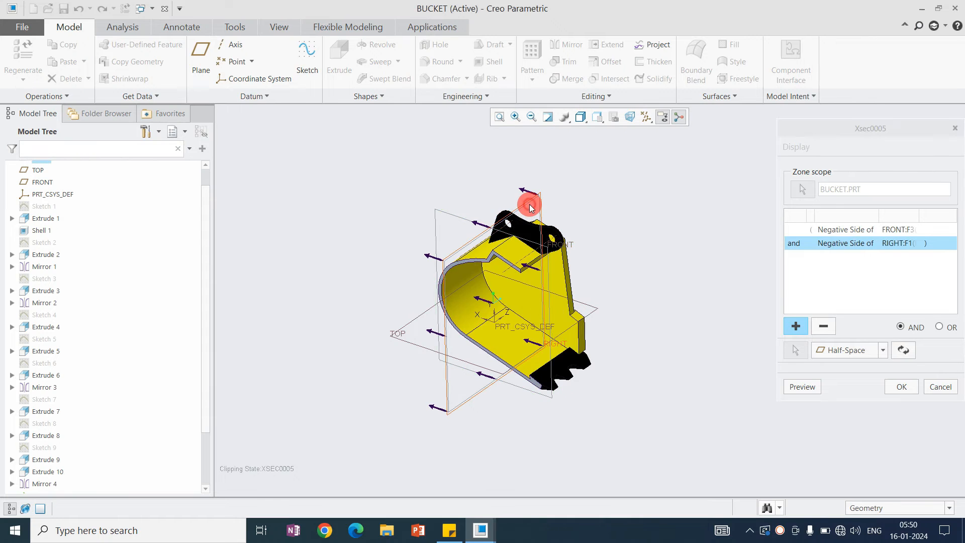
pyautogui.click(847, 231)
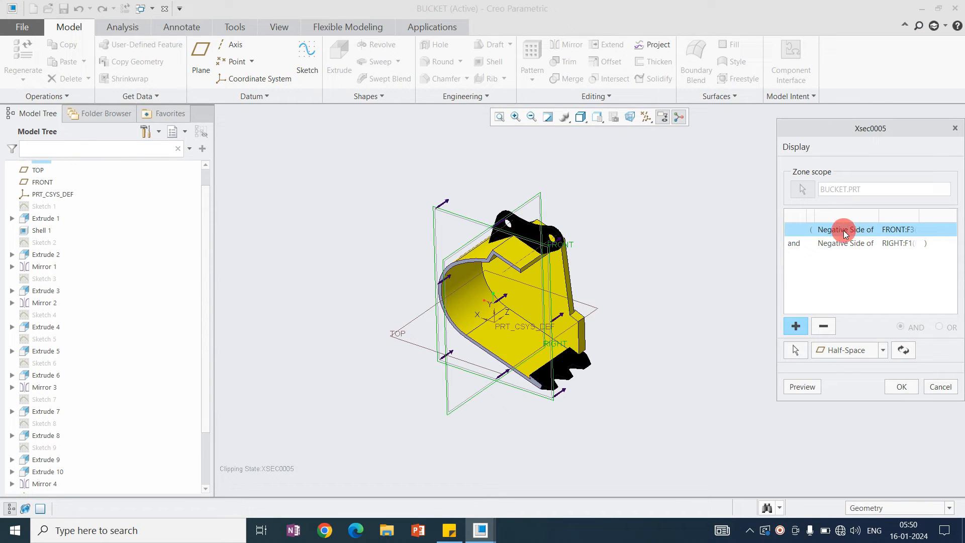
# Step: Preview and accept the Xsec0005 zone with both half-space conditions, and inspect the cut bucket
pyautogui.click(845, 244)
pyautogui.click(800, 387)
pyautogui.click(902, 386)
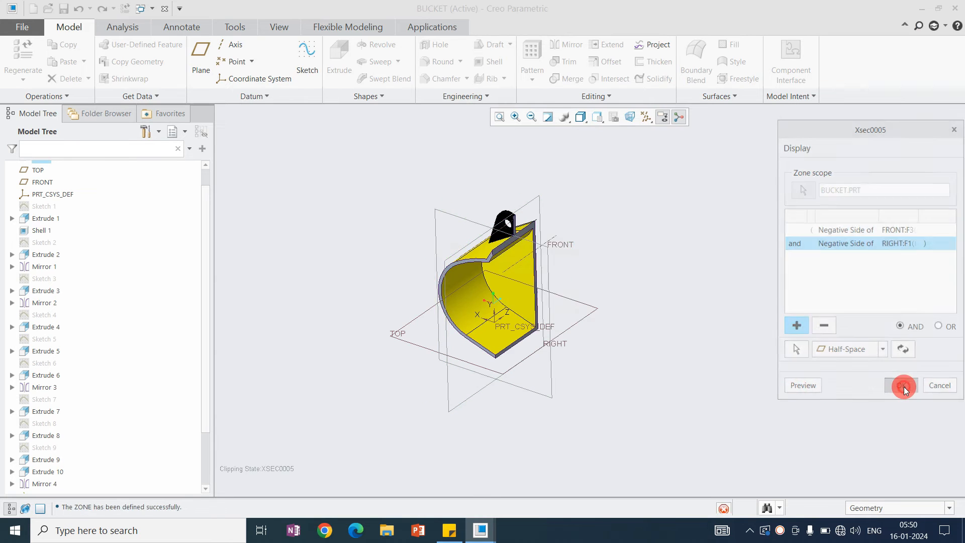
pyautogui.moveTo(495, 266); pyautogui.dragTo(512, 295, button='middle')
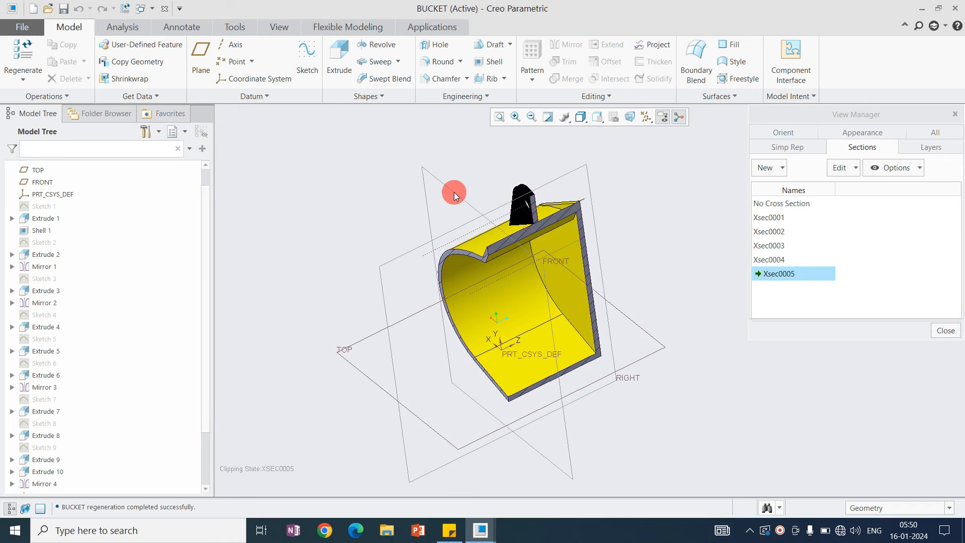
pyautogui.moveTo(530, 275)
pyautogui.mouseDown(button='middle')
pyautogui.moveTo(543, 259)
pyautogui.moveTo(541, 270)
pyautogui.mouseUp(button='middle')
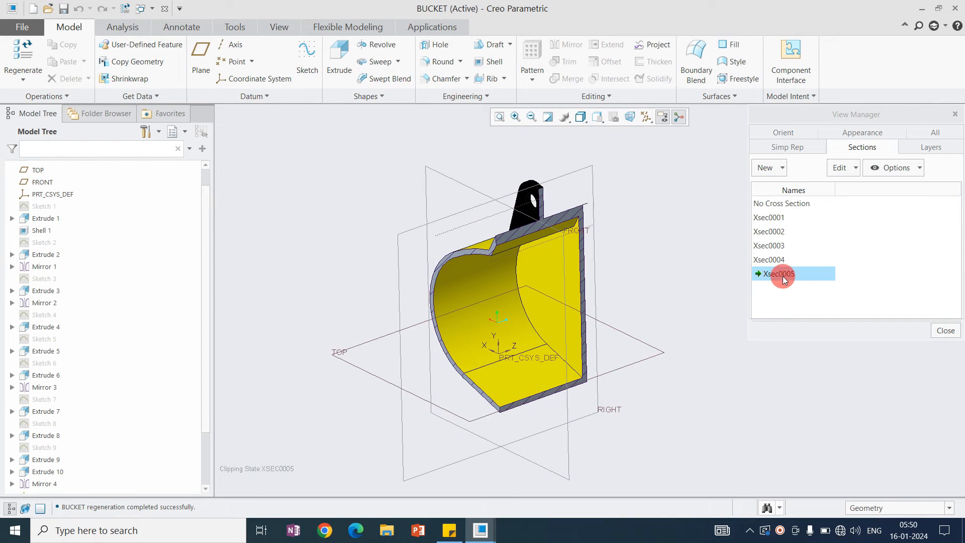
# Step: Activate No Cross Section to show the whole bucket, and review the available section types
pyautogui.click(767, 168)
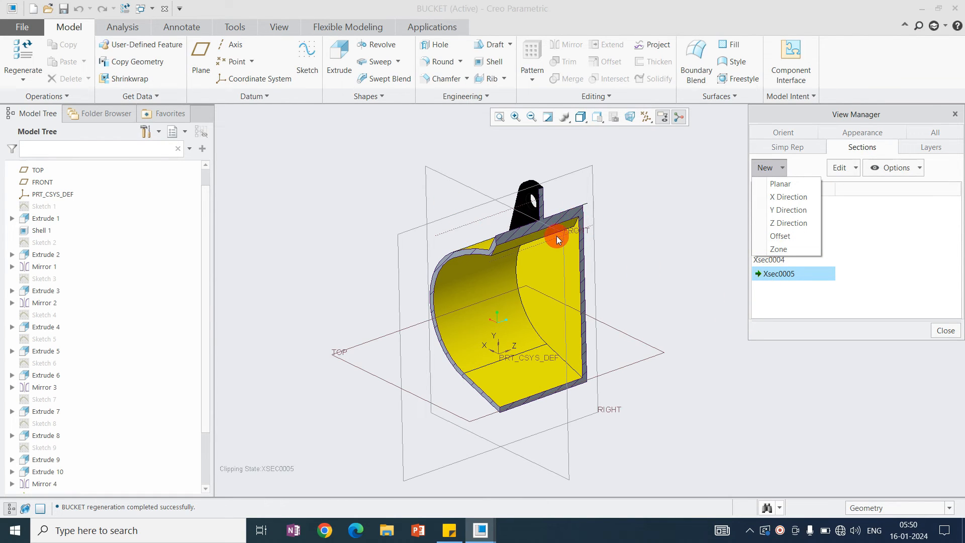
pyautogui.click(838, 260)
pyautogui.doubleClick(780, 203)
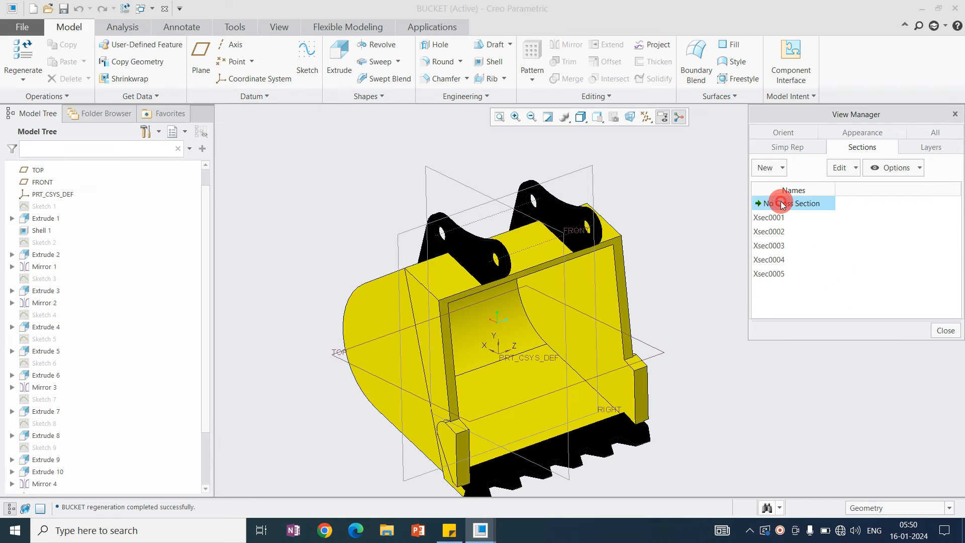
pyautogui.click(776, 170)
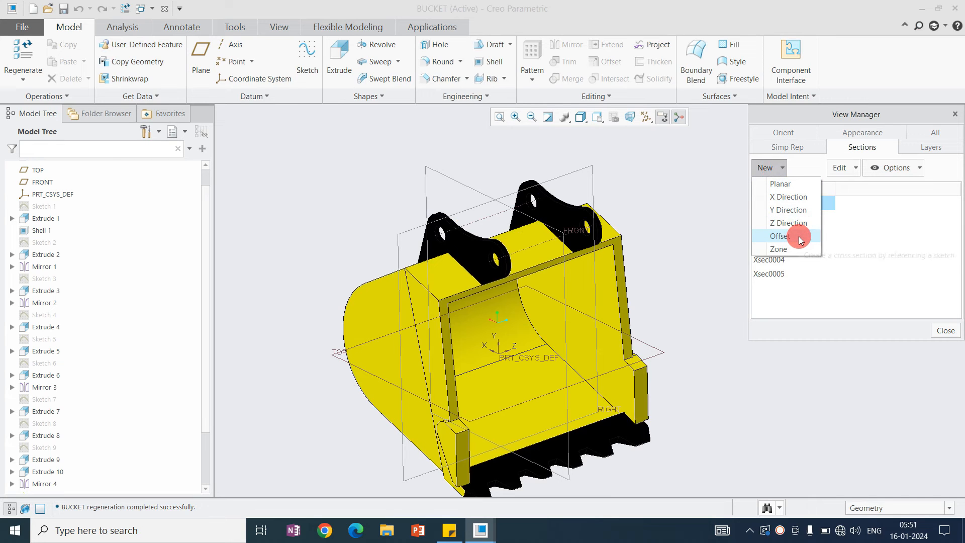
pyautogui.click(686, 225)
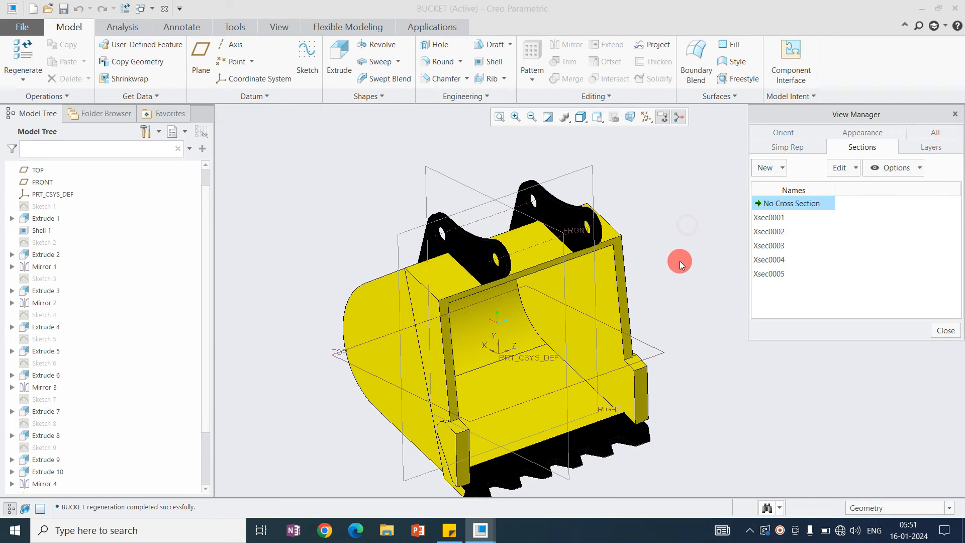
pyautogui.scroll(-5, 680, 261)
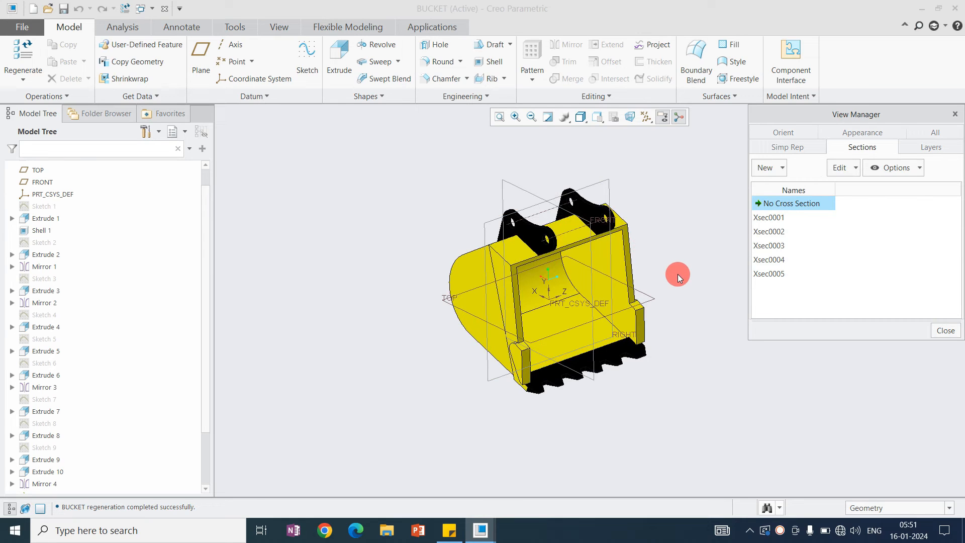
pyautogui.click(766, 168)
pyautogui.click(419, 210)
# Step: Switch to the CONNECTING_ROD_ASSEMBLY window and open the View Manager's list of cross sections
pyautogui.click(150, 11)
pyautogui.click(182, 30)
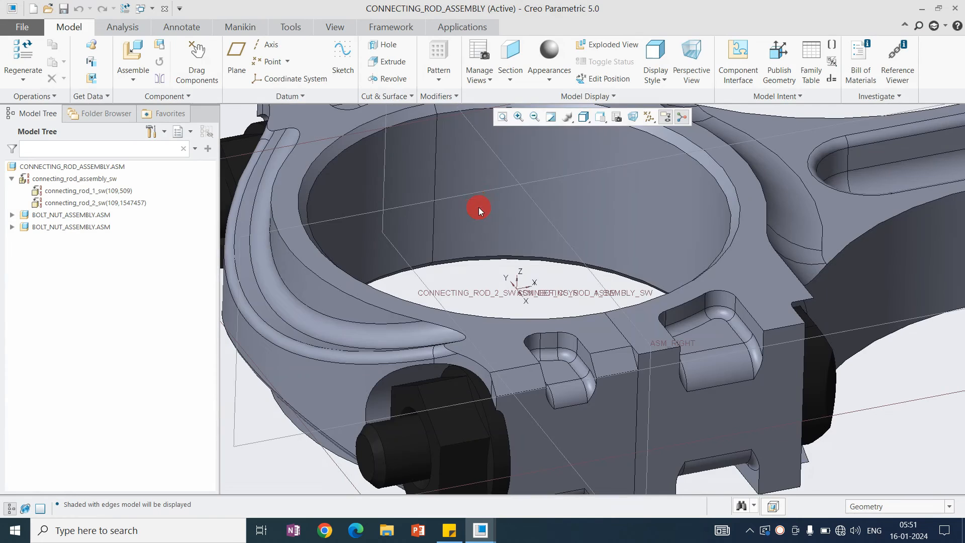
pyautogui.scroll(-5, 483, 254)
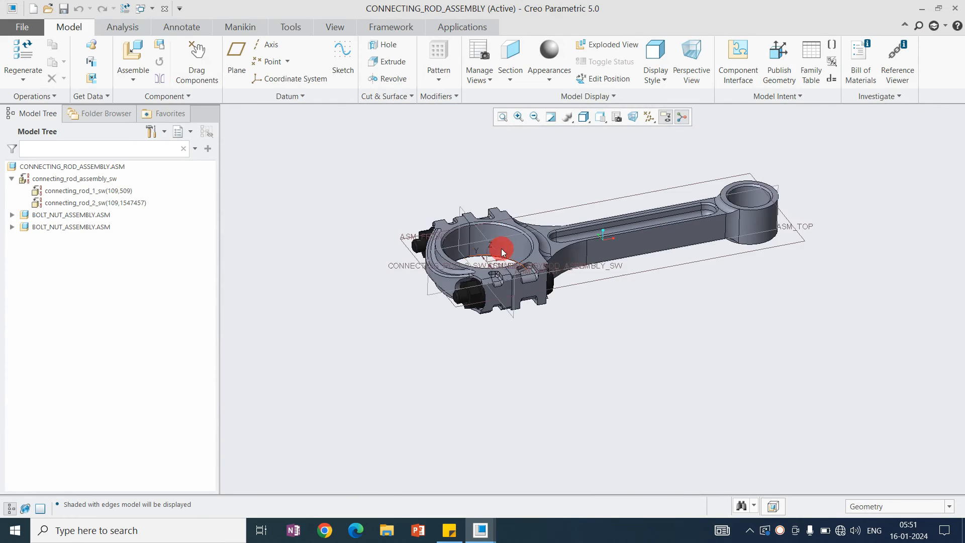
pyautogui.click(618, 118)
pyautogui.click(783, 167)
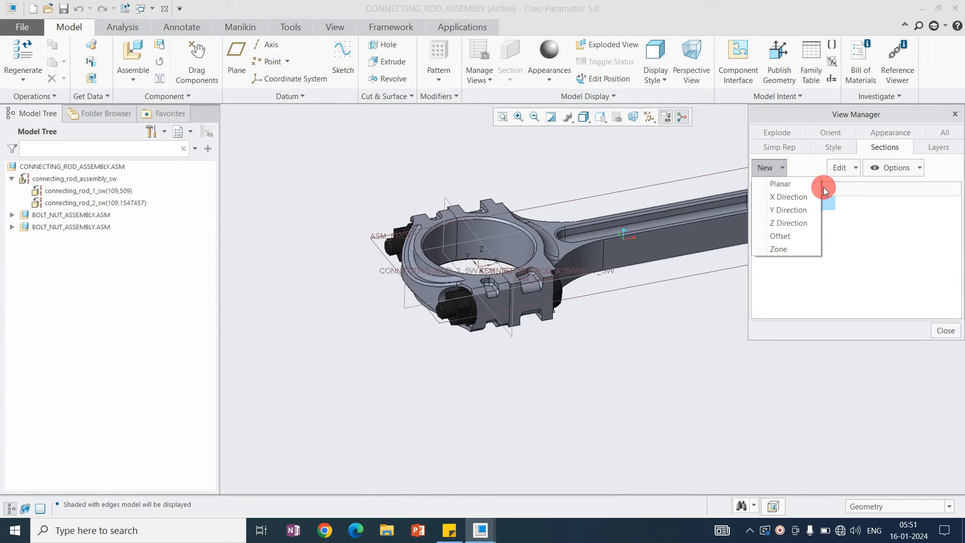
pyautogui.click(688, 294)
# Step: Create a planar cross section of the connecting rod assembly with its default name, referencing the ASM_FRONT plane
pyautogui.scroll(2, 460, 314)
pyautogui.scroll(-2, 502, 305)
pyautogui.scroll(2, 444, 349)
pyautogui.scroll(-2, 500, 326)
pyautogui.moveTo(524, 342); pyautogui.dragTo(548, 335, button='middle')
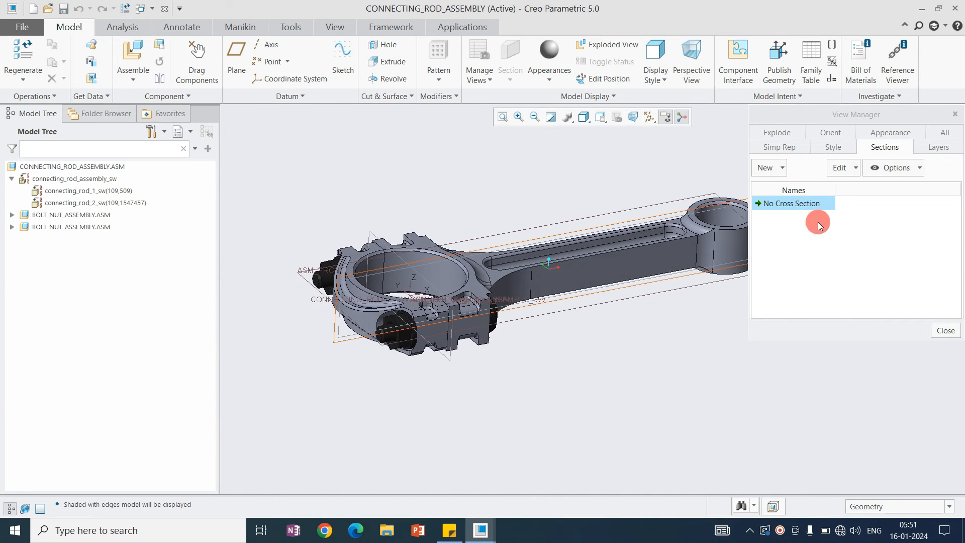
pyautogui.click(769, 168)
pyautogui.click(774, 184)
pyautogui.press('Return')
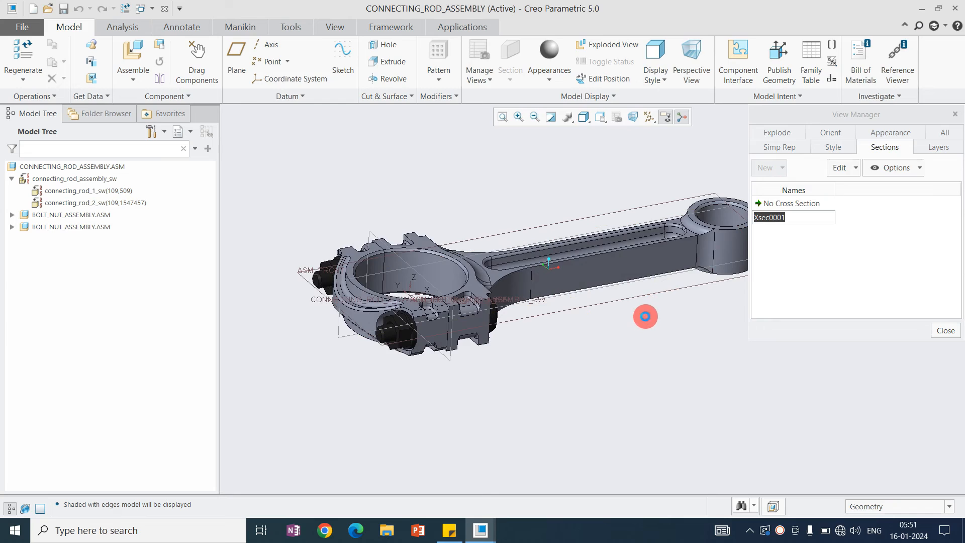
pyautogui.click(658, 296)
# Step: Move the section plane down to an offset of 0.60 from ASM_FRONT so it cuts the rod and bolts
pyautogui.scroll(-3, 553, 221)
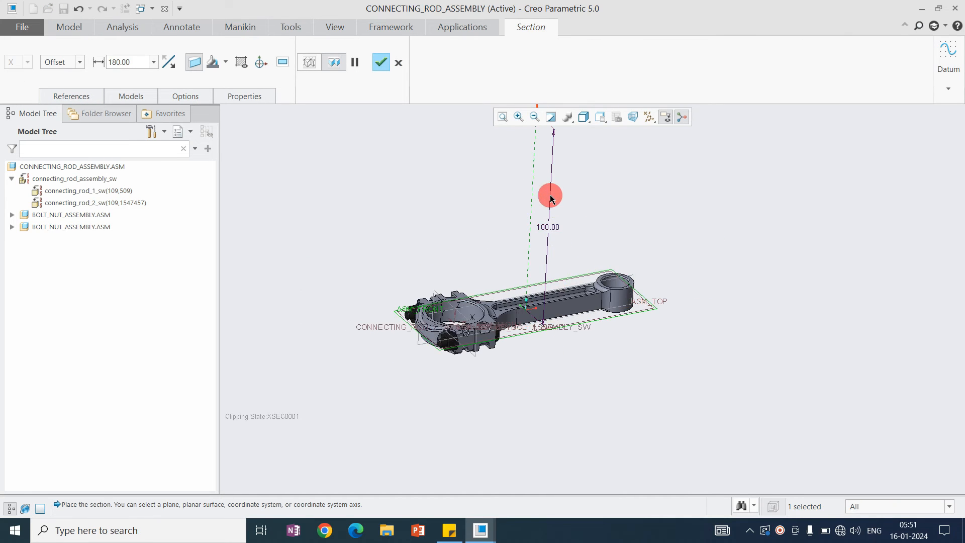
pyautogui.scroll(1, 550, 198)
pyautogui.moveTo(543, 132); pyautogui.dragTo(529, 332)
pyautogui.scroll(5, 461, 393)
pyautogui.scroll(3, 501, 327)
pyautogui.moveTo(501, 327); pyautogui.dragTo(585, 351, button='middle')
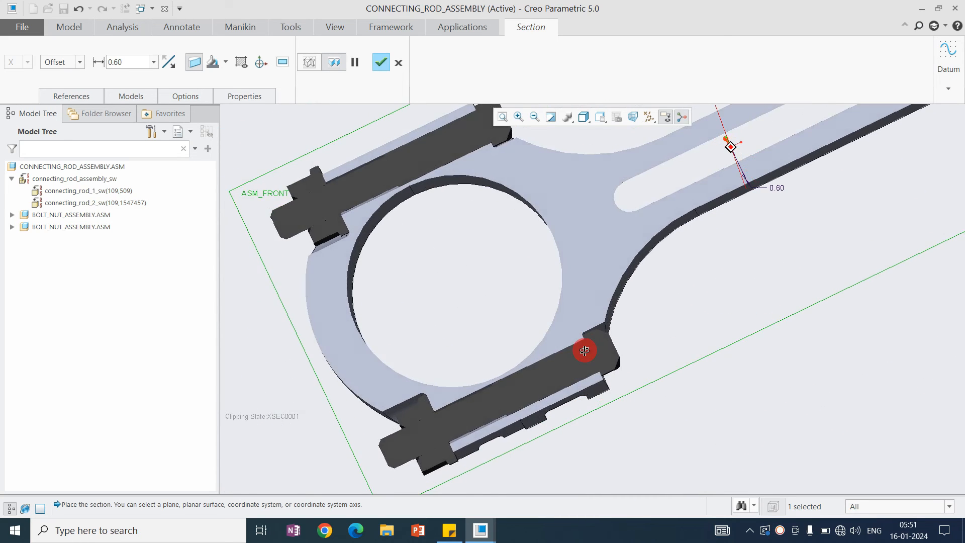
# Step: Examine the cut around the bolt and big end, and accept the assembly section
pyautogui.scroll(10, 585, 351)
pyautogui.scroll(-10, 531, 217)
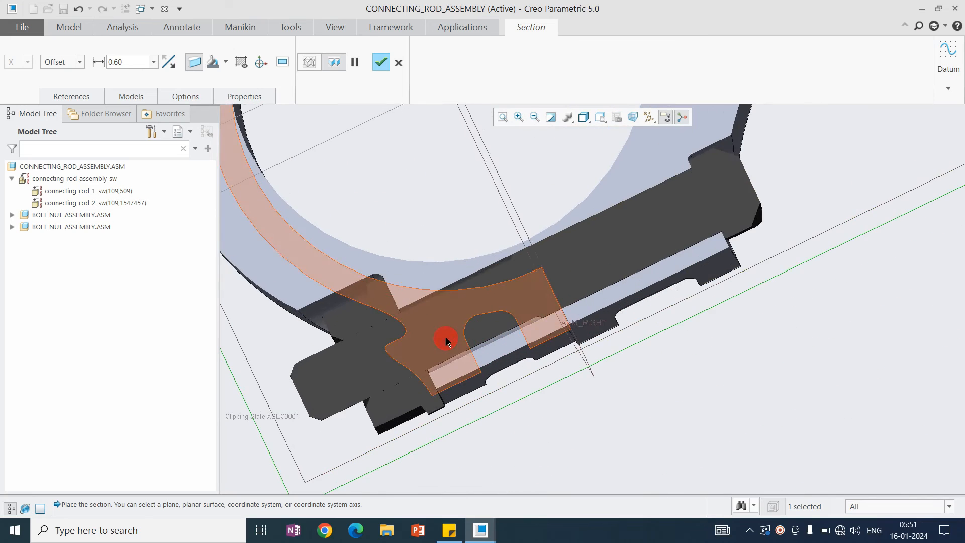
pyautogui.moveTo(445, 336); pyautogui.dragTo(474, 321, button='middle')
pyautogui.scroll(-5, 487, 288)
pyautogui.scroll(4, 485, 289)
pyautogui.middleClick(480, 291)
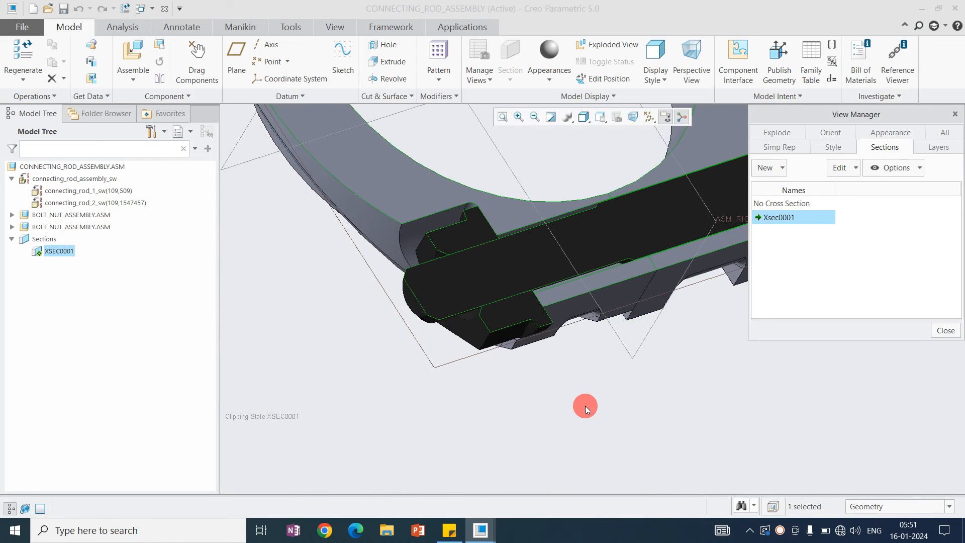
pyautogui.scroll(-3, 431, 269)
pyautogui.scroll(6, 445, 276)
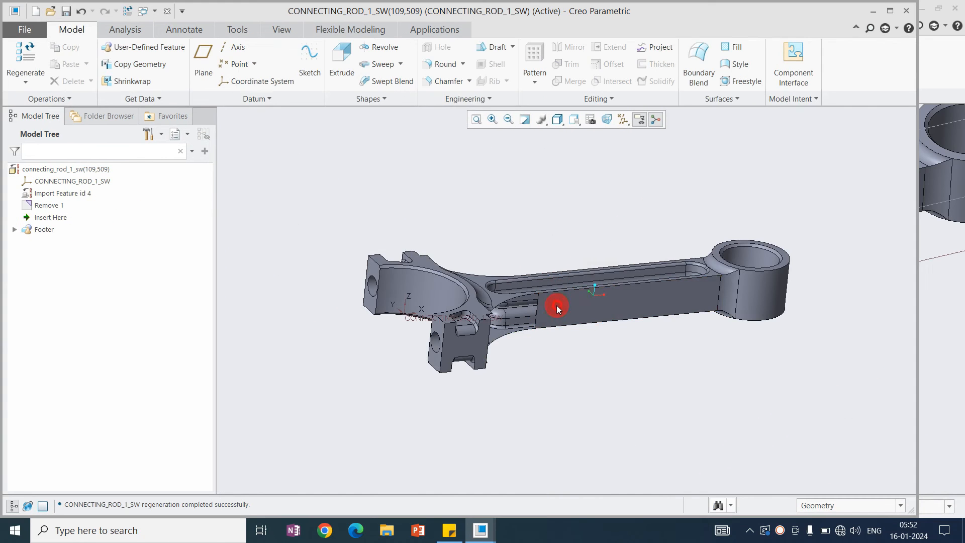
# Step: In the separate connecting_rod_1_sw part window, set the selection filter to Quilt and select the rod's quilt
pyautogui.click(556, 306)
pyautogui.click(814, 500)
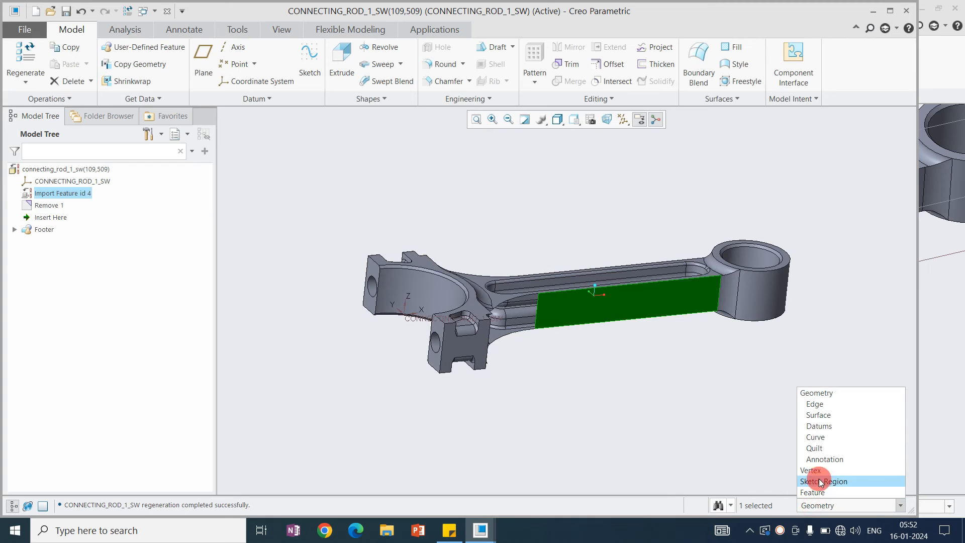
pyautogui.click(807, 446)
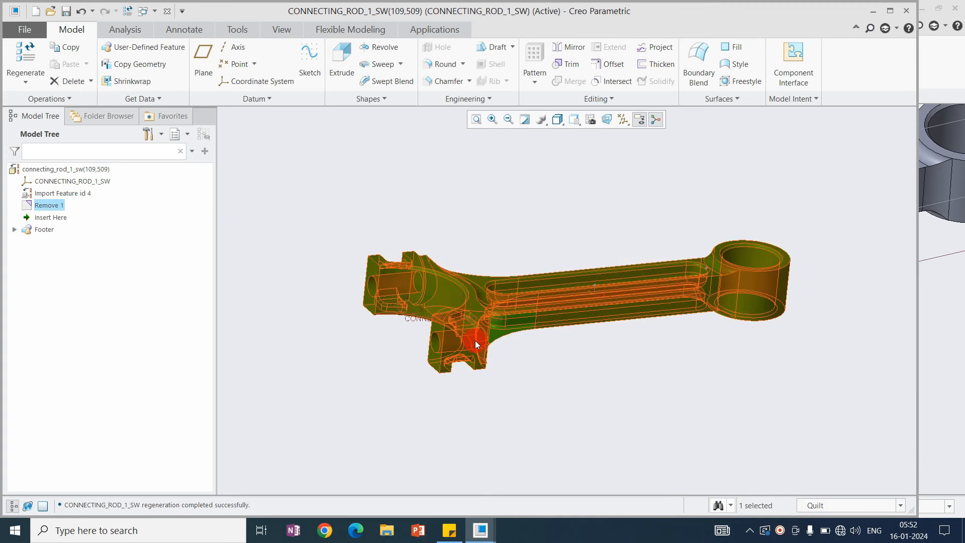
pyautogui.click(473, 339)
pyautogui.click(486, 230)
pyautogui.scroll(2, 503, 228)
pyautogui.scroll(-2, 508, 227)
# Step: Maximize the part window and check the rod's surface body by selecting and deselecting its quilt
pyautogui.moveTo(530, 228)
pyautogui.mouseDown(button='middle')
pyautogui.moveTo(497, 286)
pyautogui.moveTo(442, 254)
pyautogui.moveTo(494, 282)
pyautogui.mouseUp(button='middle')
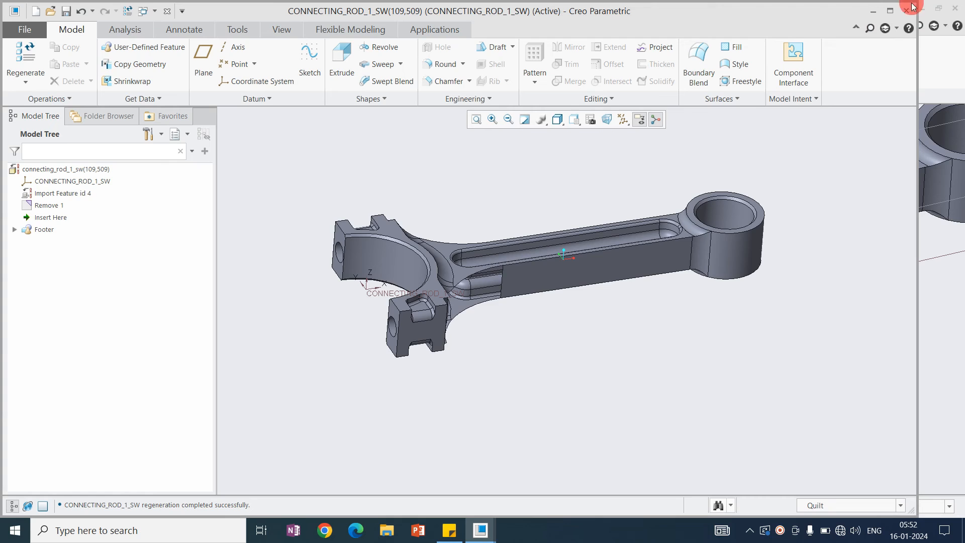
pyautogui.click(888, 11)
pyautogui.click(634, 269)
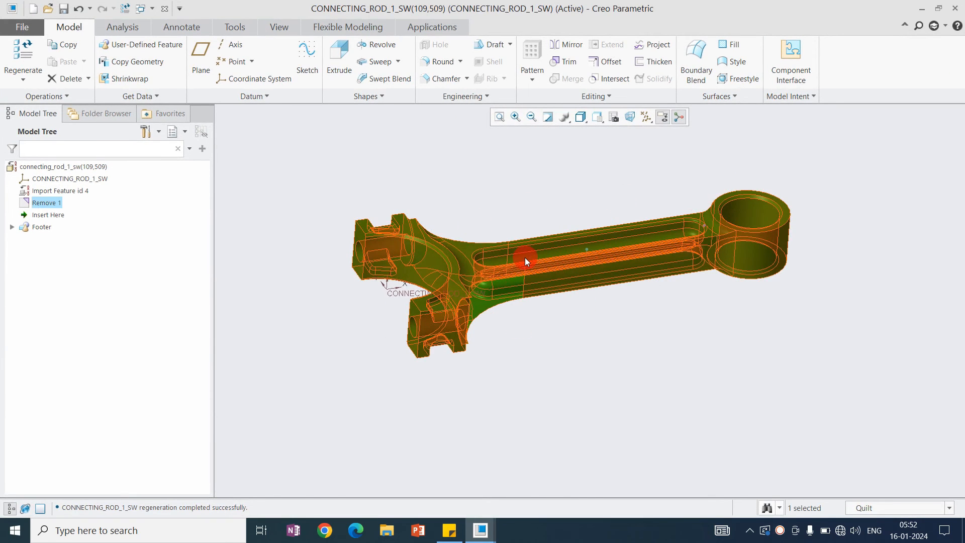
pyautogui.click(520, 203)
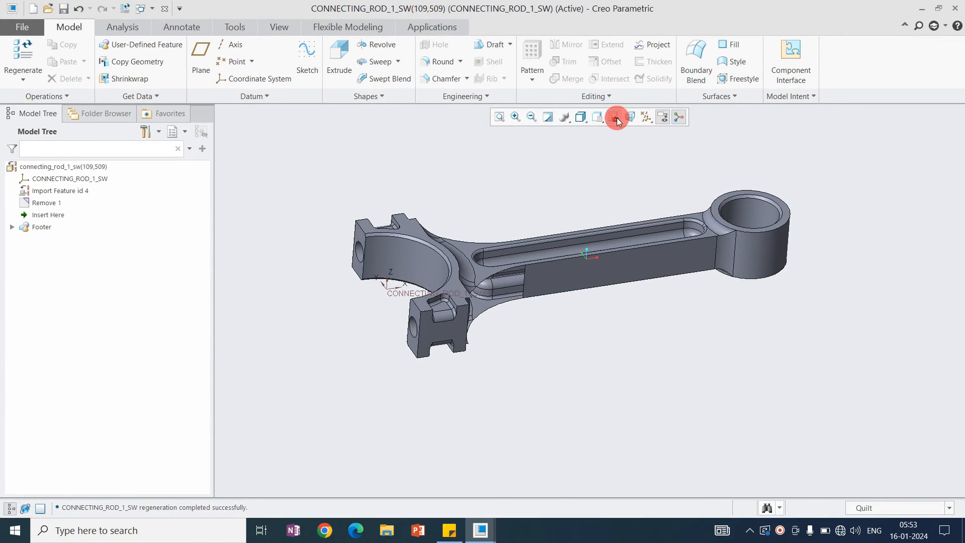
pyautogui.keyDown('shift'); pyautogui.moveTo(459, 255); pyautogui.dragTo(395, 266, button='middle'); pyautogui.keyUp('shift')
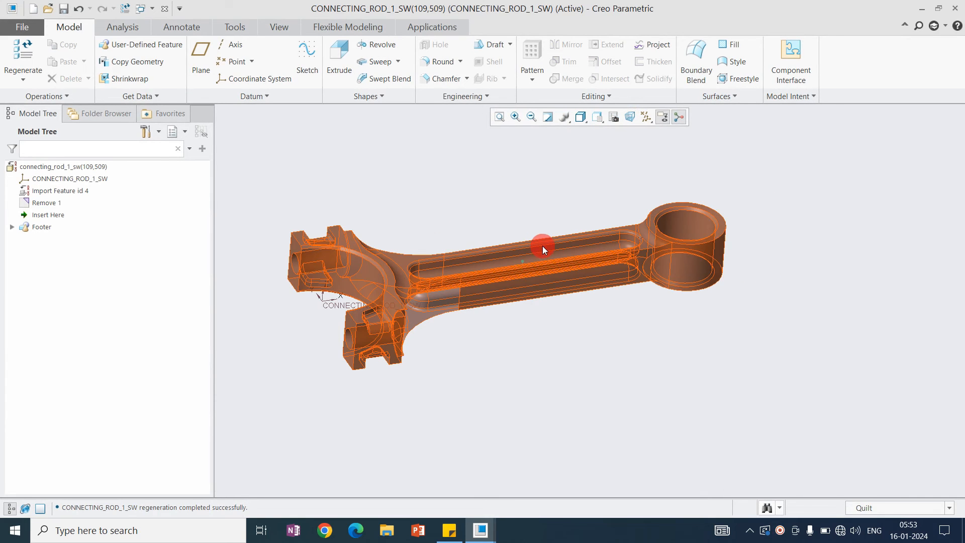
# Step: Create a new planar cross section of the connecting rod part and accept its default name
pyautogui.click(618, 117)
pyautogui.click(772, 168)
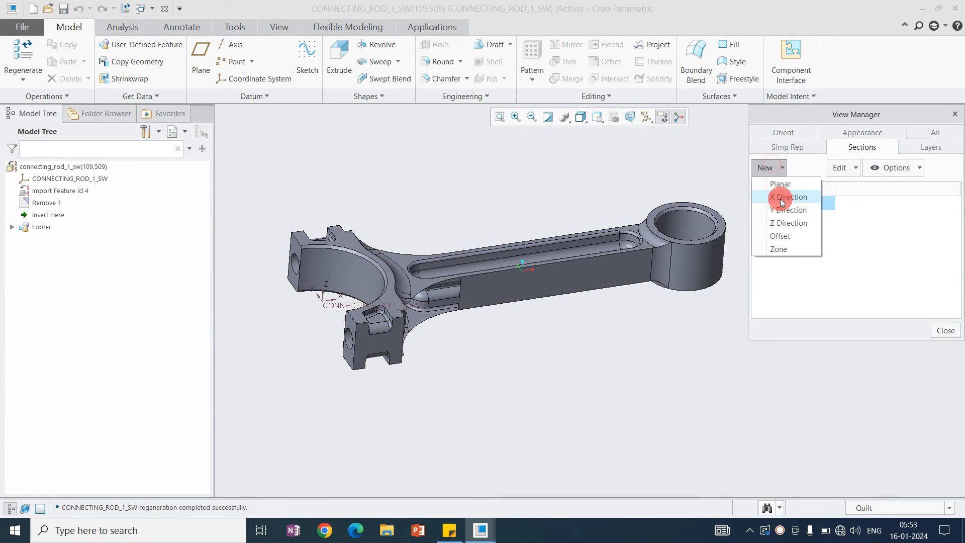
pyautogui.click(777, 186)
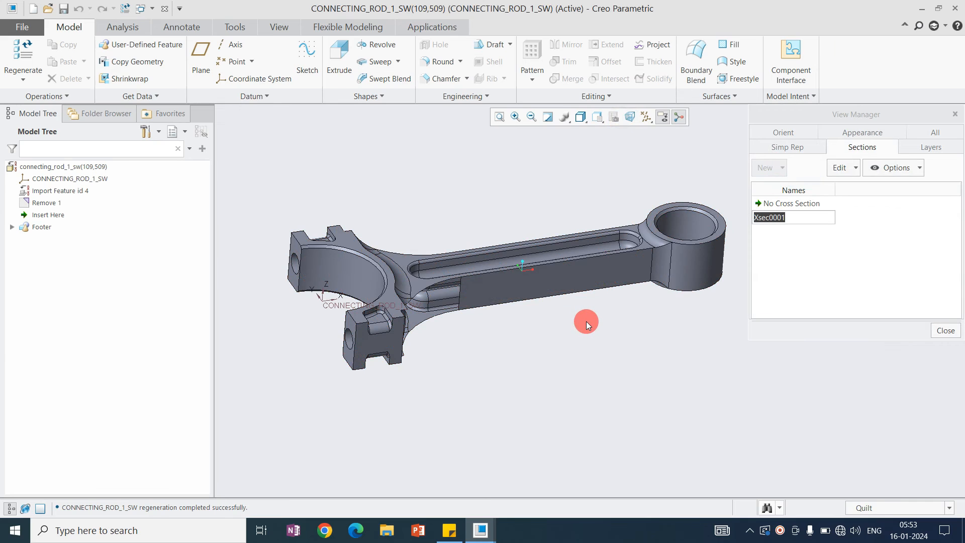
pyautogui.press('Return')
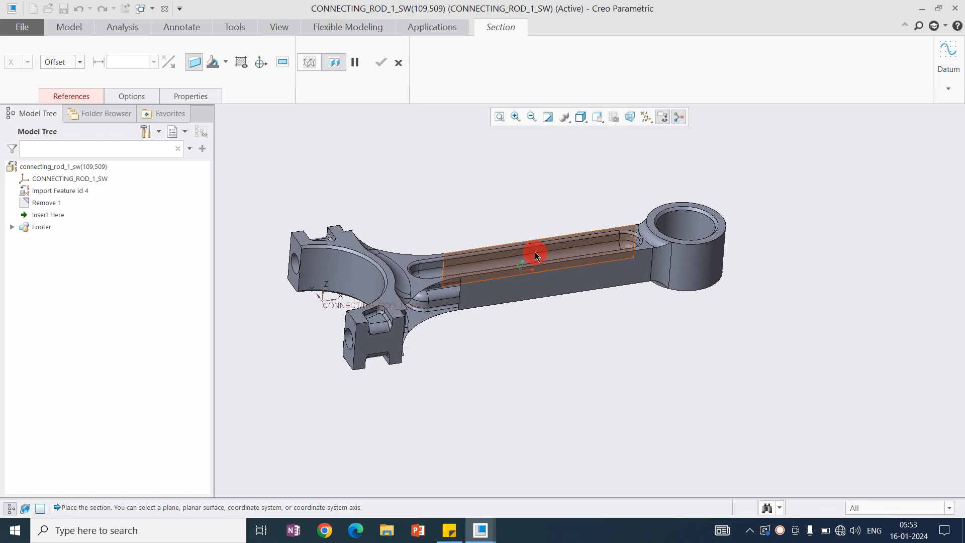
# Step: Create a datum plane offset 90.50 along X from the CONNECTING_ROD_1_SW coordinate system
pyautogui.click(64, 30)
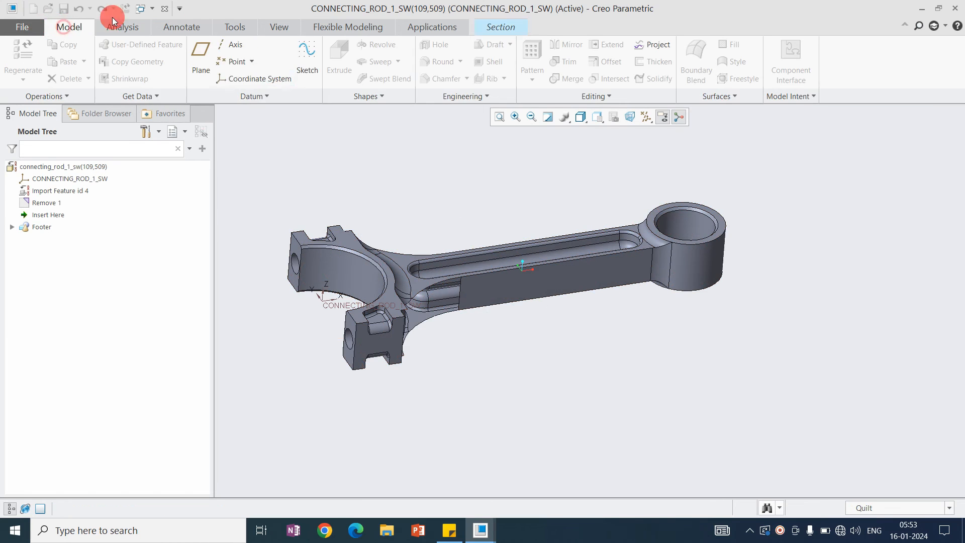
pyautogui.click(201, 62)
pyautogui.click(96, 179)
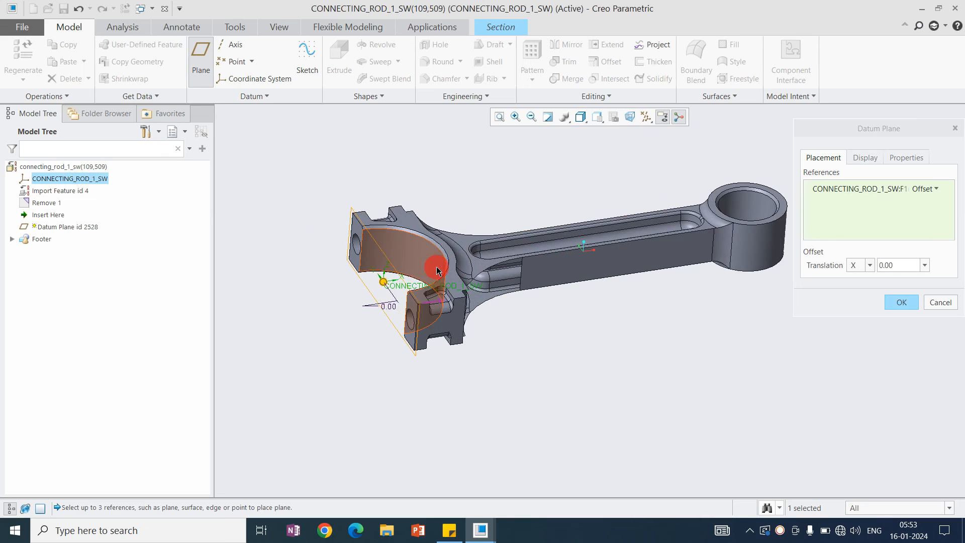
pyautogui.moveTo(392, 283); pyautogui.dragTo(604, 272)
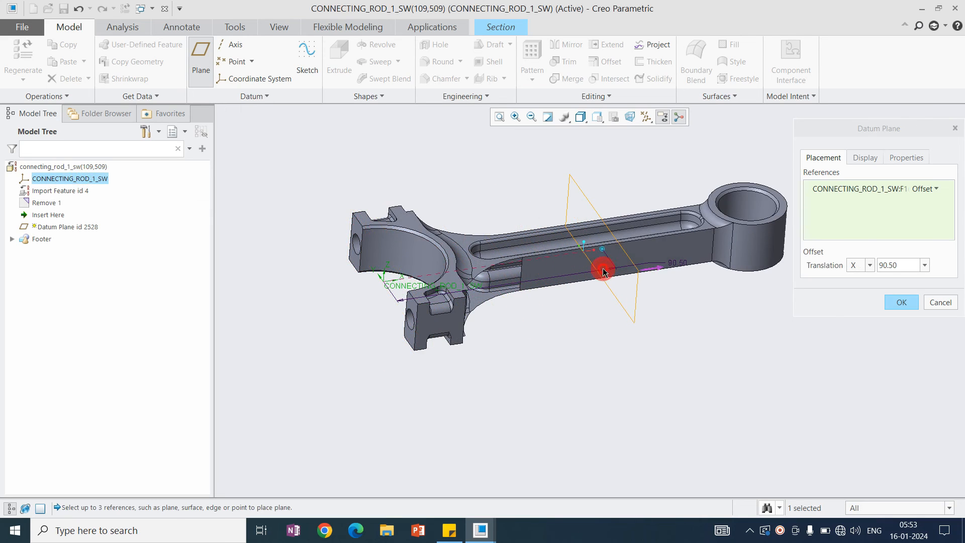
pyautogui.middleClick(626, 171)
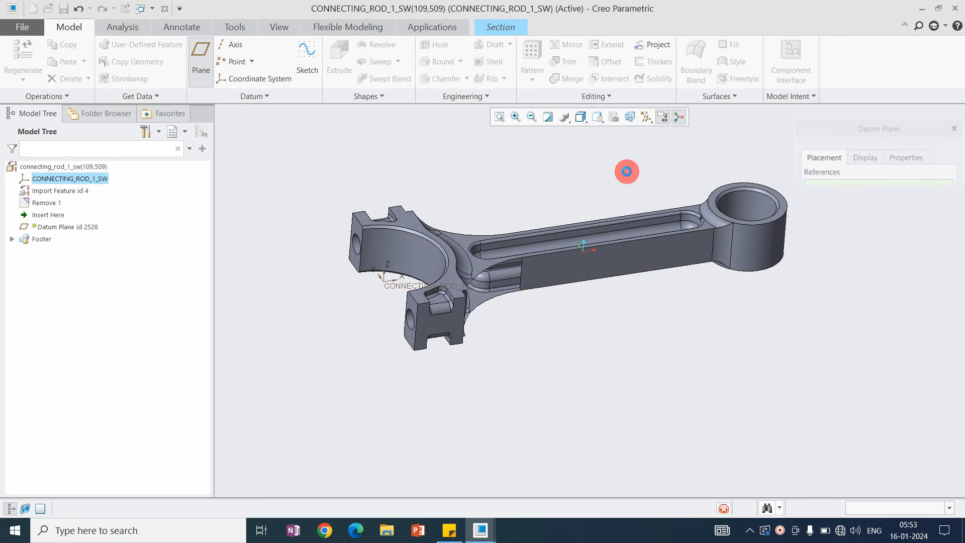
# Step: Return to the section definition, set its offset from the new datum plane to 0, and accept it
pyautogui.click(506, 30)
pyautogui.doubleClick(659, 258)
pyautogui.write('0')
pyautogui.press('Return')
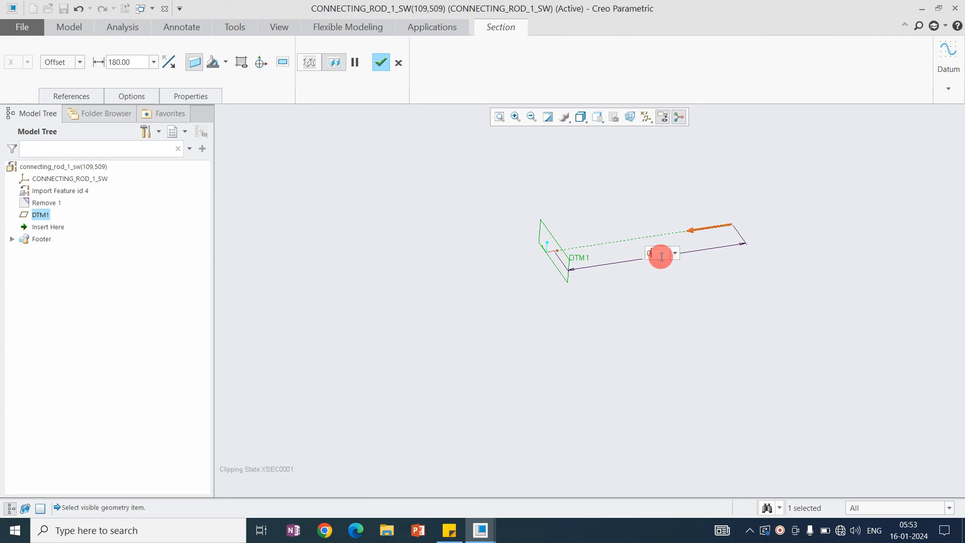
pyautogui.scroll(-6, 577, 243)
pyautogui.moveTo(577, 243)
pyautogui.mouseDown(button='middle')
pyautogui.moveTo(583, 231)
pyautogui.moveTo(608, 241)
pyautogui.moveTo(595, 240)
pyautogui.moveTo(591, 215)
pyautogui.moveTo(589, 233)
pyautogui.moveTo(514, 247)
pyautogui.mouseUp(button='middle')
pyautogui.middleClick(554, 346)
# Step: Redefine section Xsec0001 of the connecting rod to include all quilts and accept the change
pyautogui.scroll(-3, 594, 261)
pyautogui.scroll(3, 512, 247)
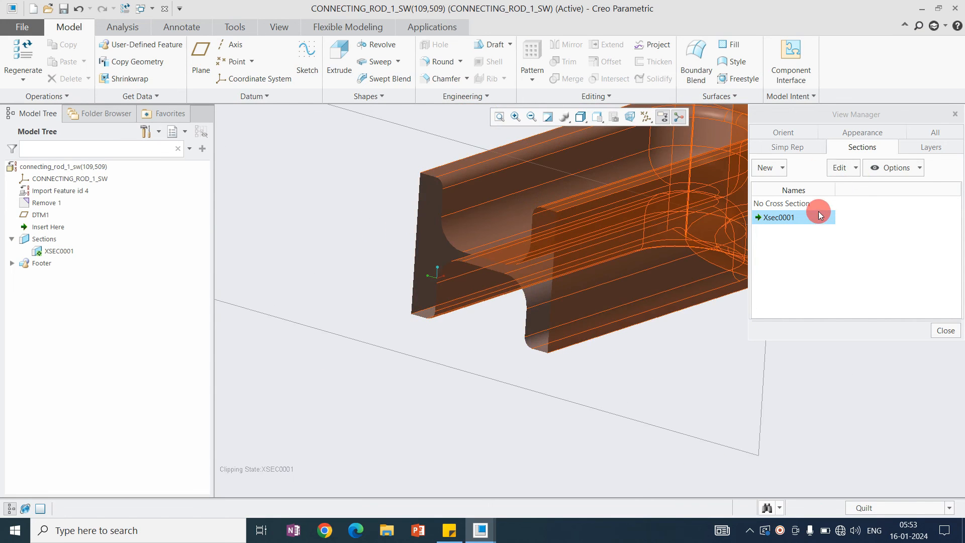
pyautogui.rightClick(807, 218)
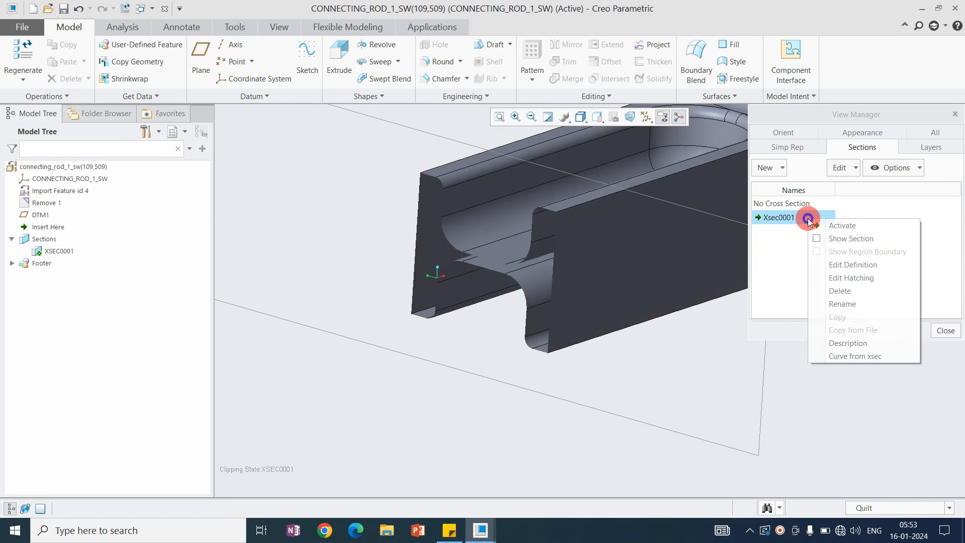
pyautogui.click(847, 265)
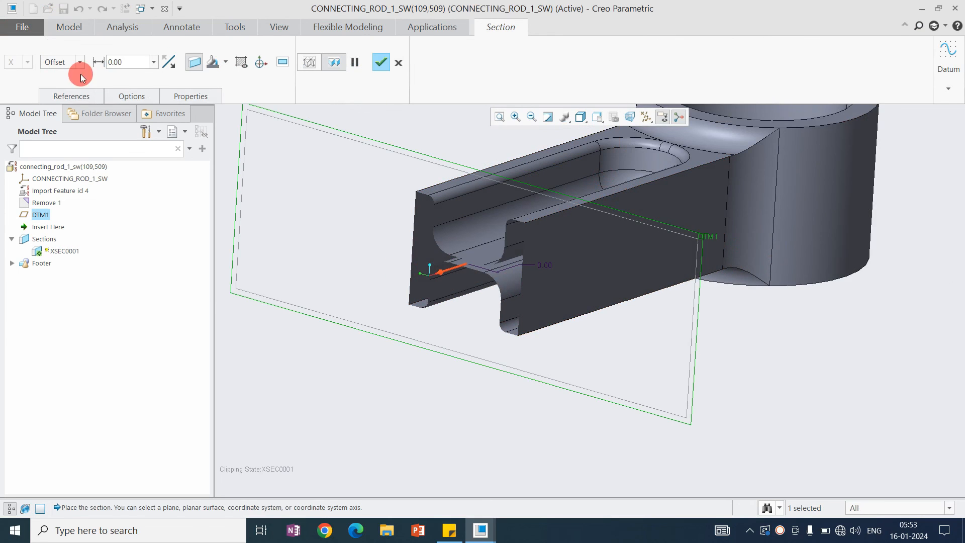
pyautogui.click(141, 98)
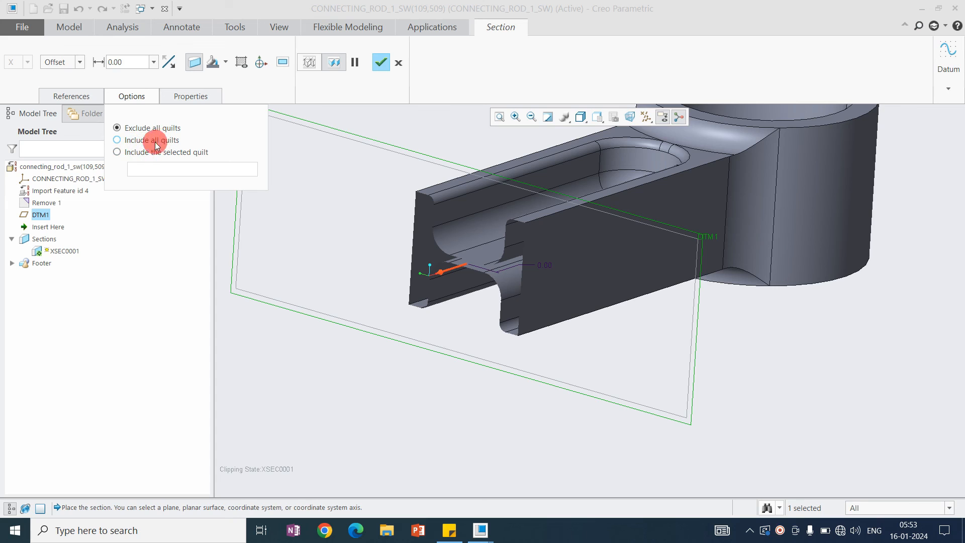
pyautogui.click(133, 142)
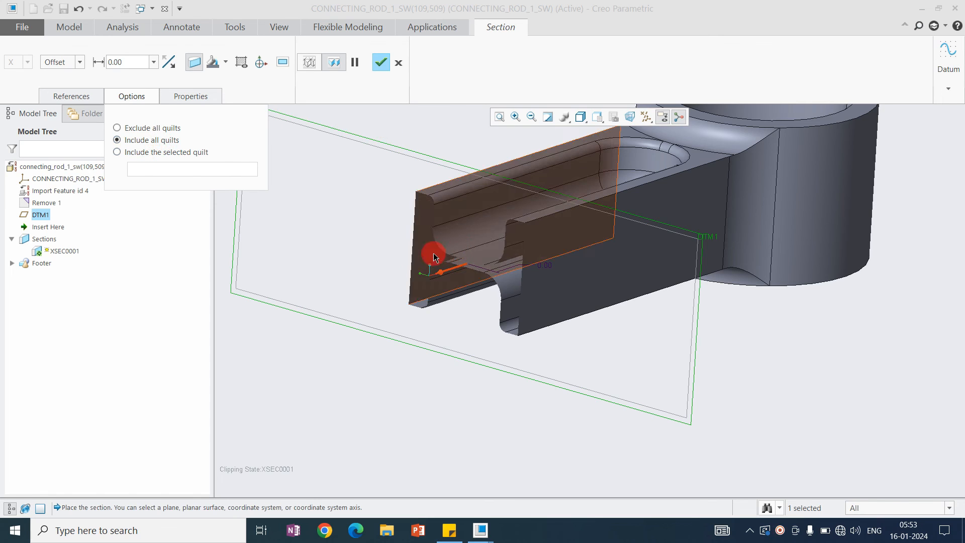
pyautogui.click(381, 62)
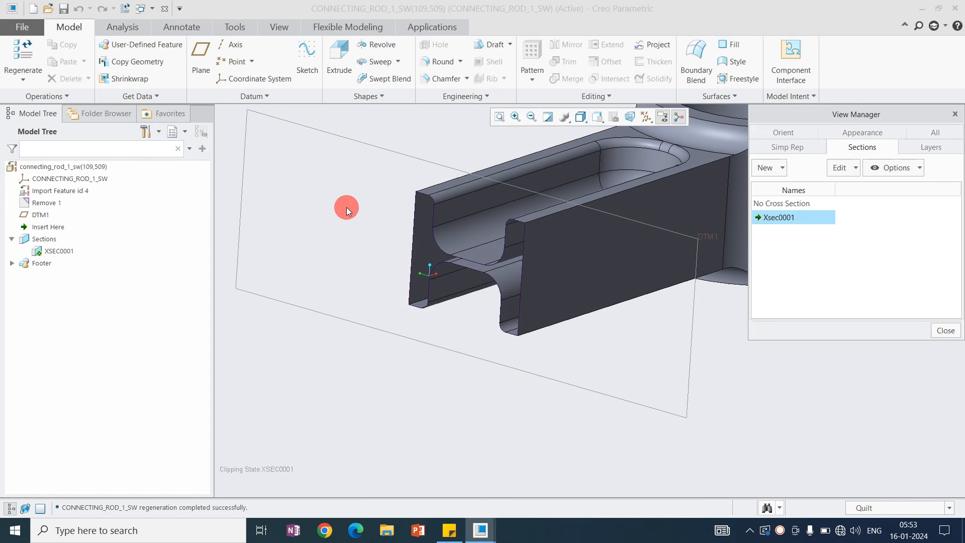
# Step: Inspect the cut end of the sectioned rod, and activate No Cross Section to restore the uncut part
pyautogui.scroll(-1, 471, 274)
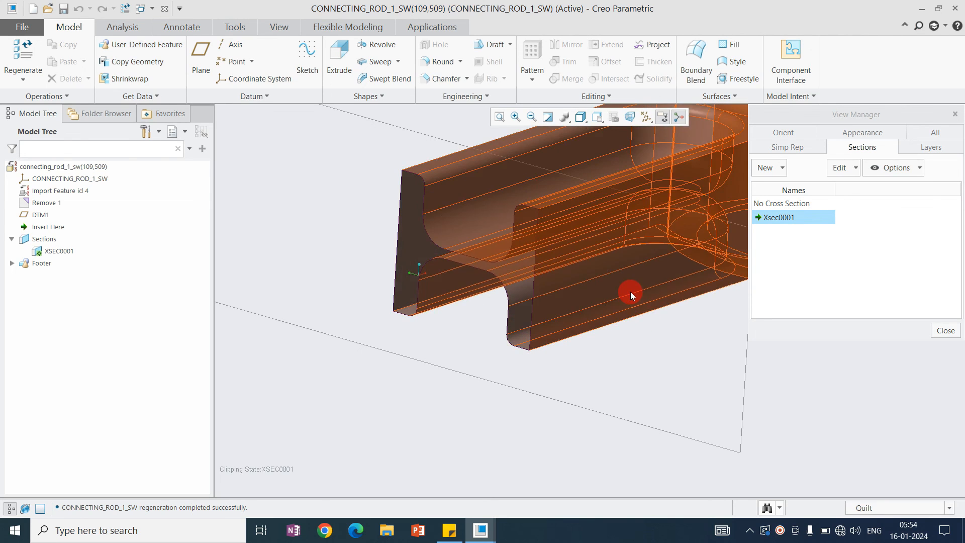
pyautogui.moveTo(485, 354); pyautogui.dragTo(477, 277, button='middle')
pyautogui.scroll(2, 477, 278)
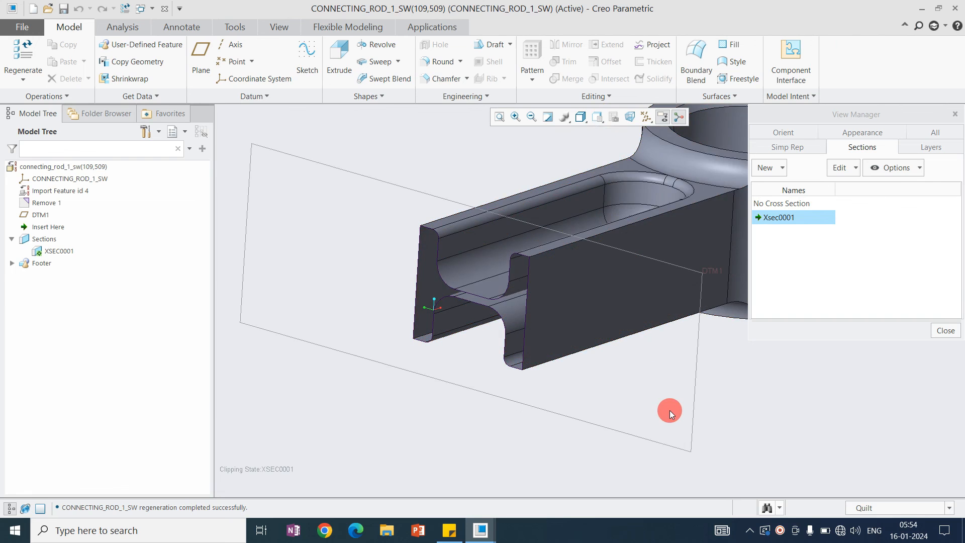
pyautogui.doubleClick(780, 206)
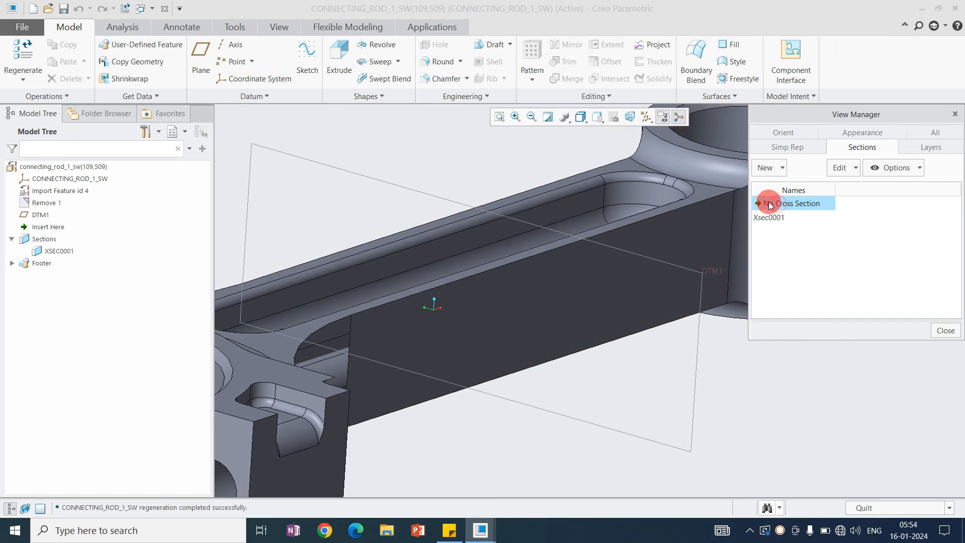
pyautogui.click(780, 169)
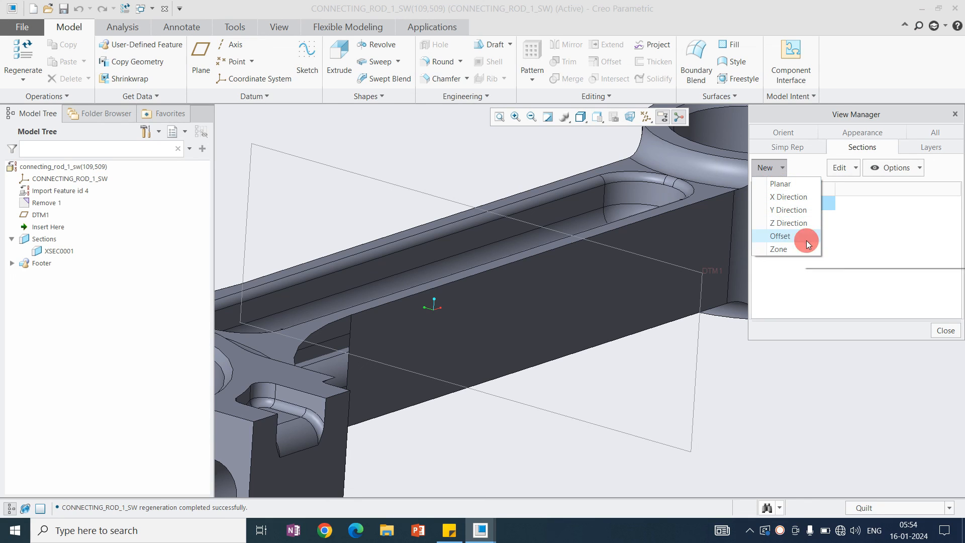
pyautogui.scroll(-5, 505, 279)
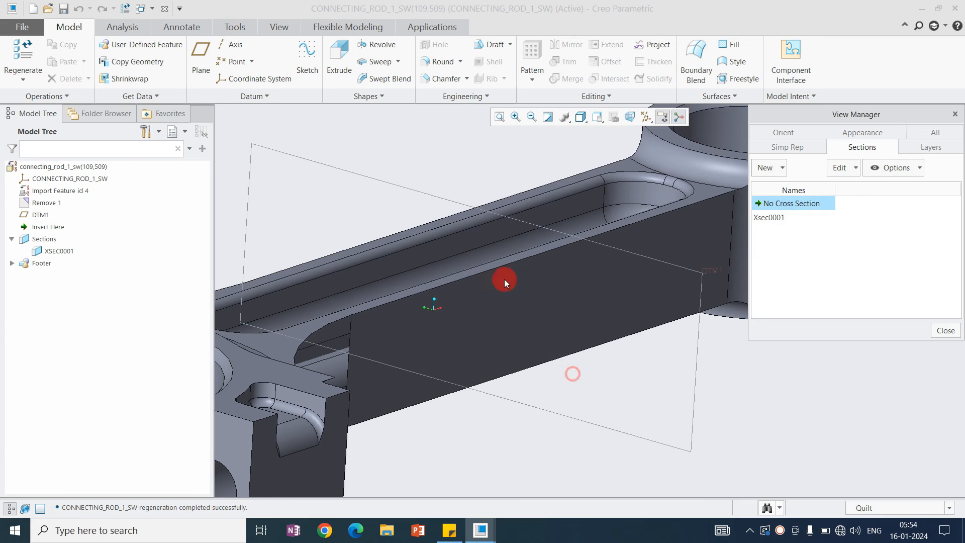
pyautogui.click(489, 177)
pyautogui.scroll(-1, 559, 287)
pyautogui.moveTo(560, 287)
pyautogui.mouseDown(button='middle')
pyautogui.moveTo(573, 319)
pyautogui.moveTo(549, 312)
pyautogui.moveTo(545, 297)
pyautogui.moveTo(552, 315)
pyautogui.moveTo(478, 236)
pyautogui.mouseUp(button='middle')
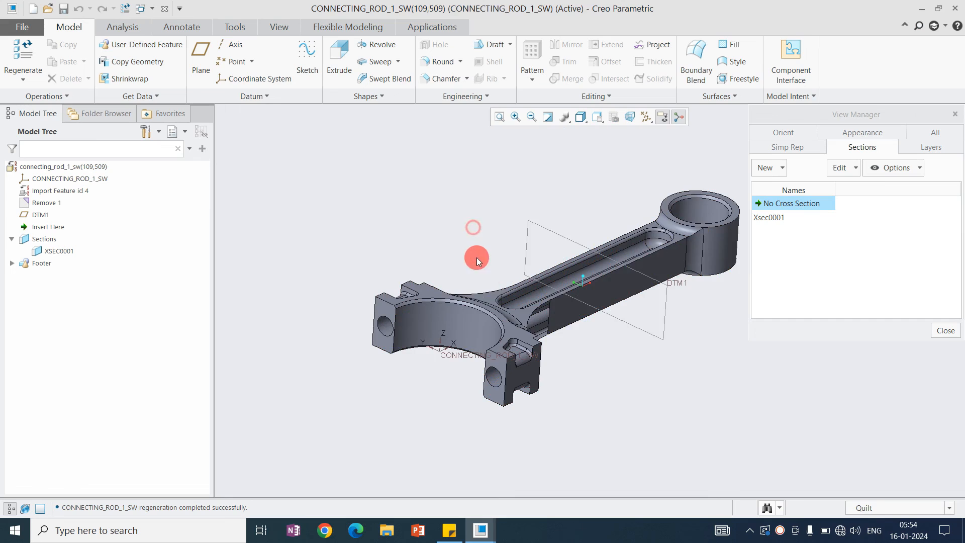
pyautogui.scroll(-2, 477, 263)
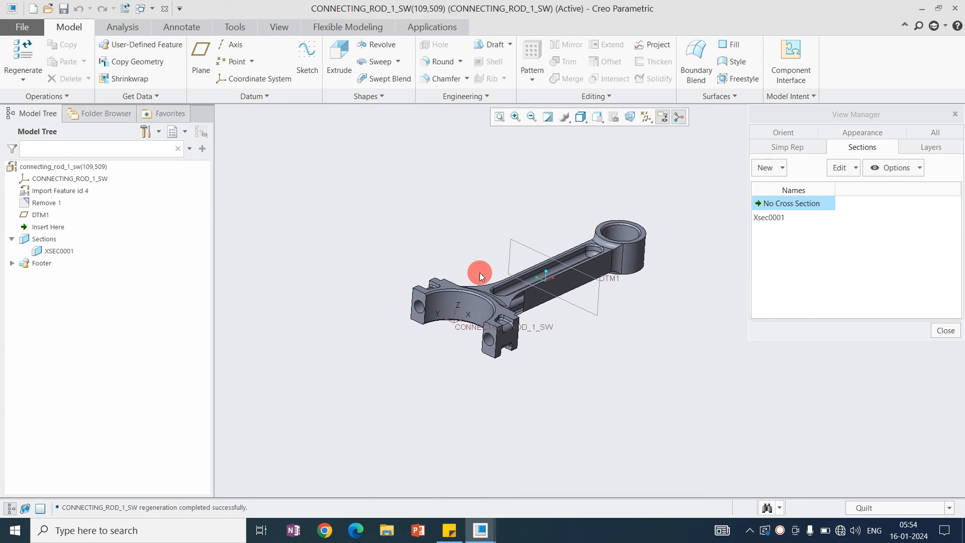